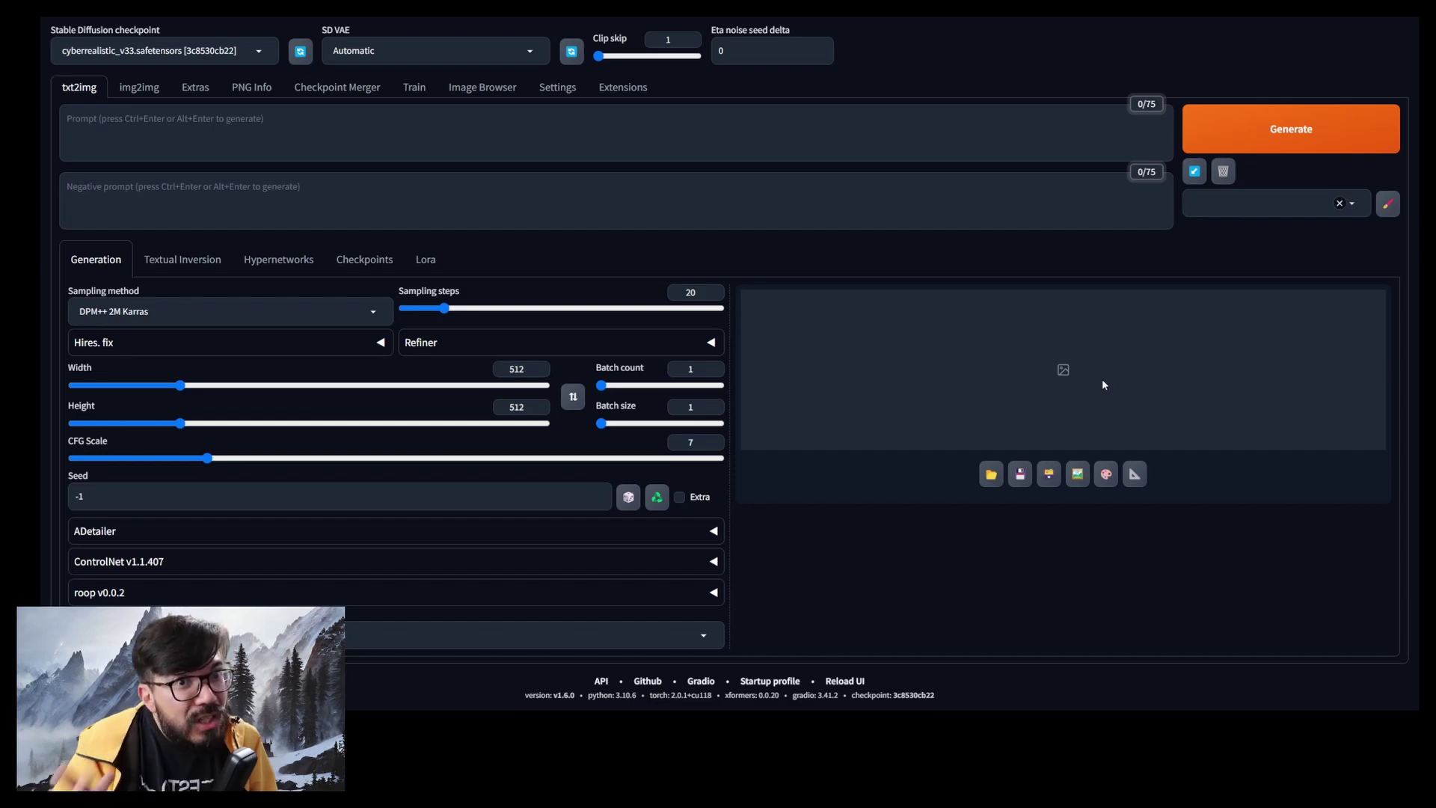
Load the list of available extensions from the default index and search it for "wildcard"
left_click(626, 89)
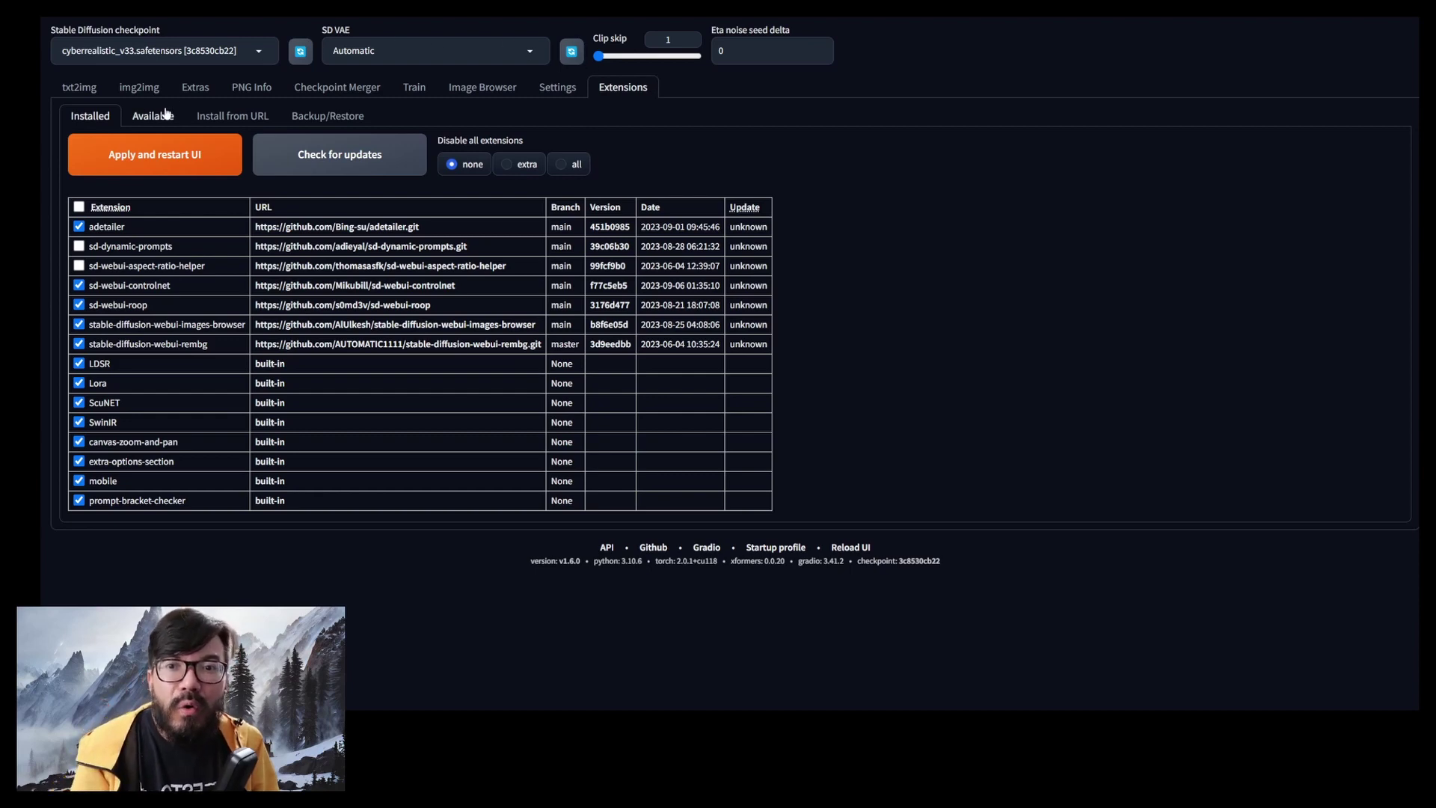
left_click(159, 118)
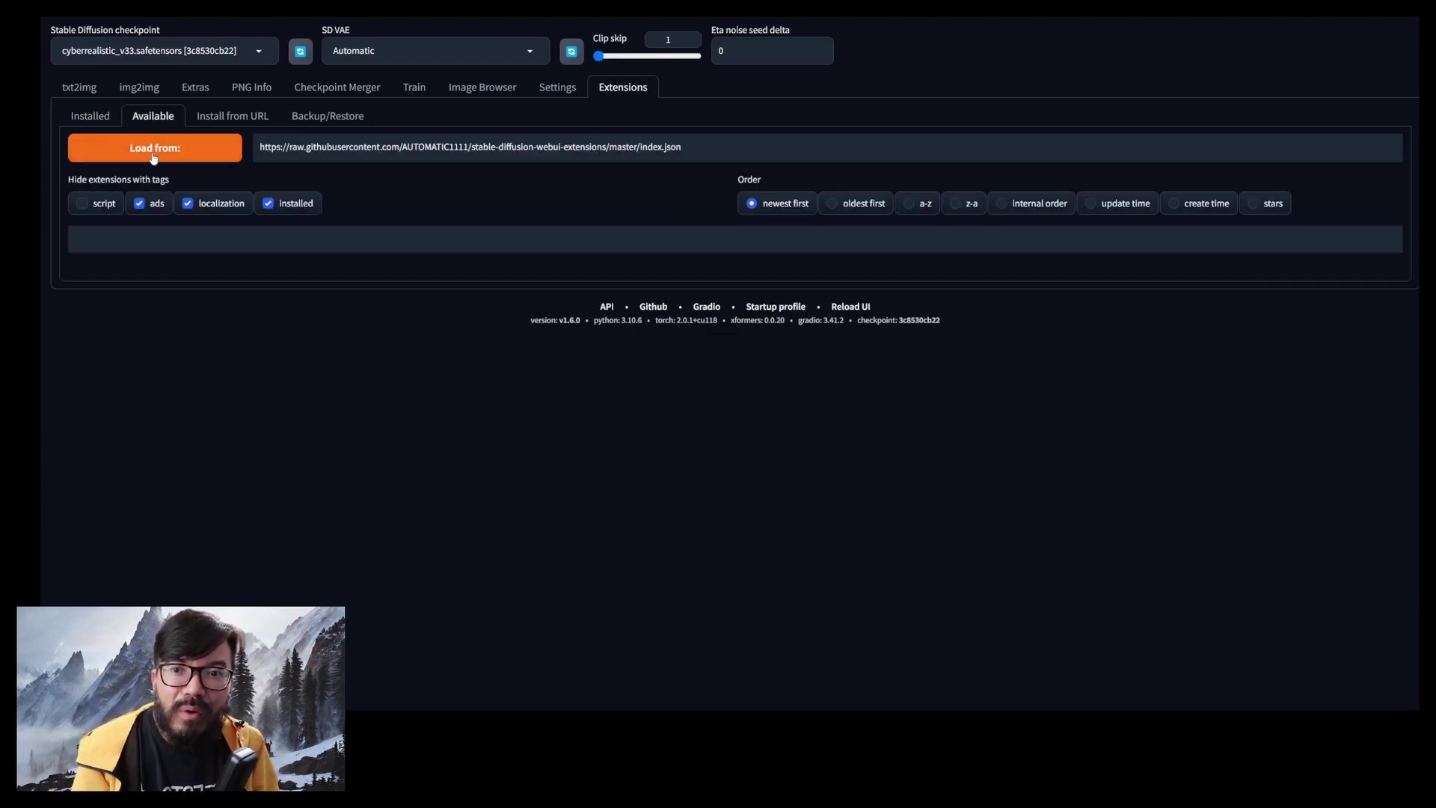
left_click(150, 154)
scroll(217, 400, "down", 15)
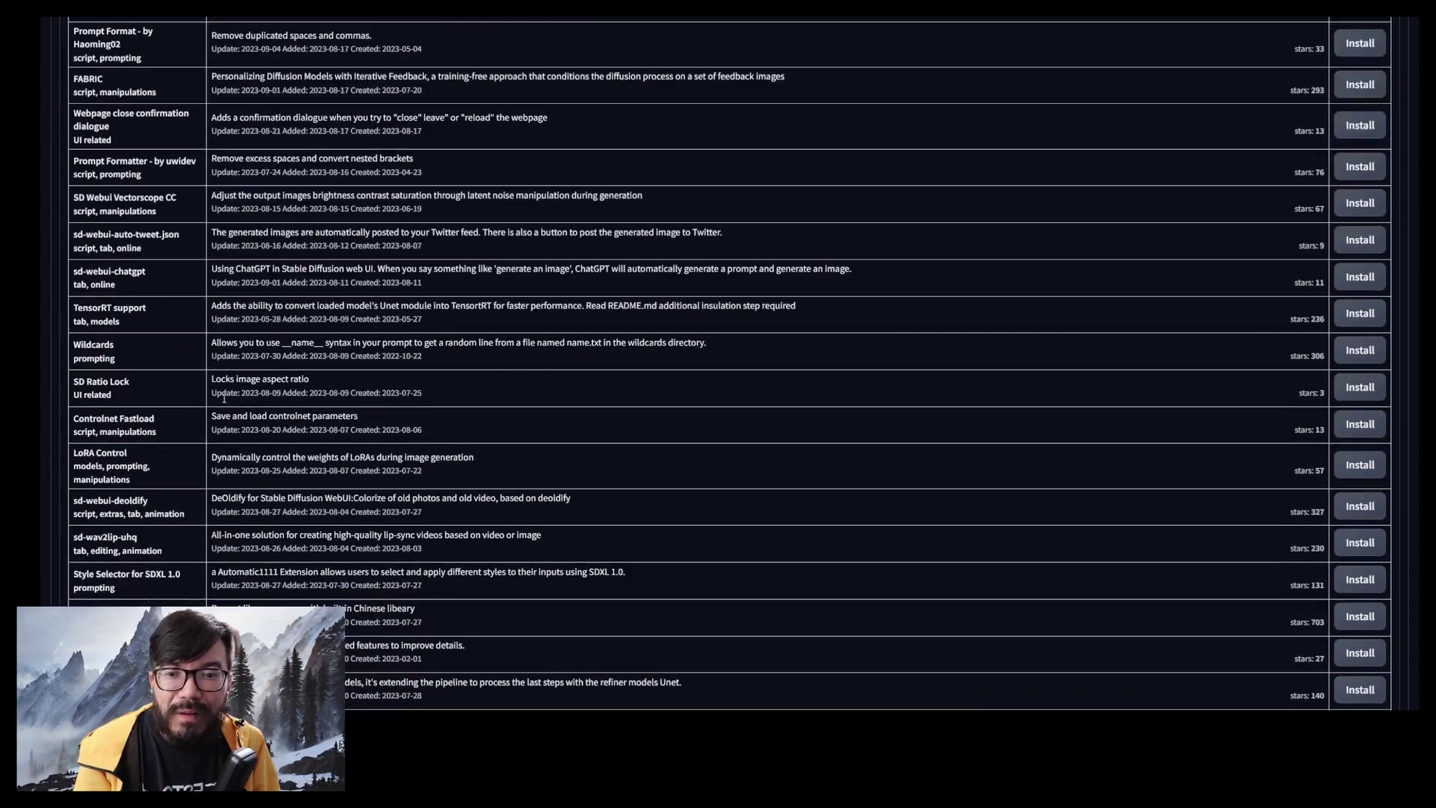
scroll(224, 402, "up", 14)
scroll(222, 402, "up", 1)
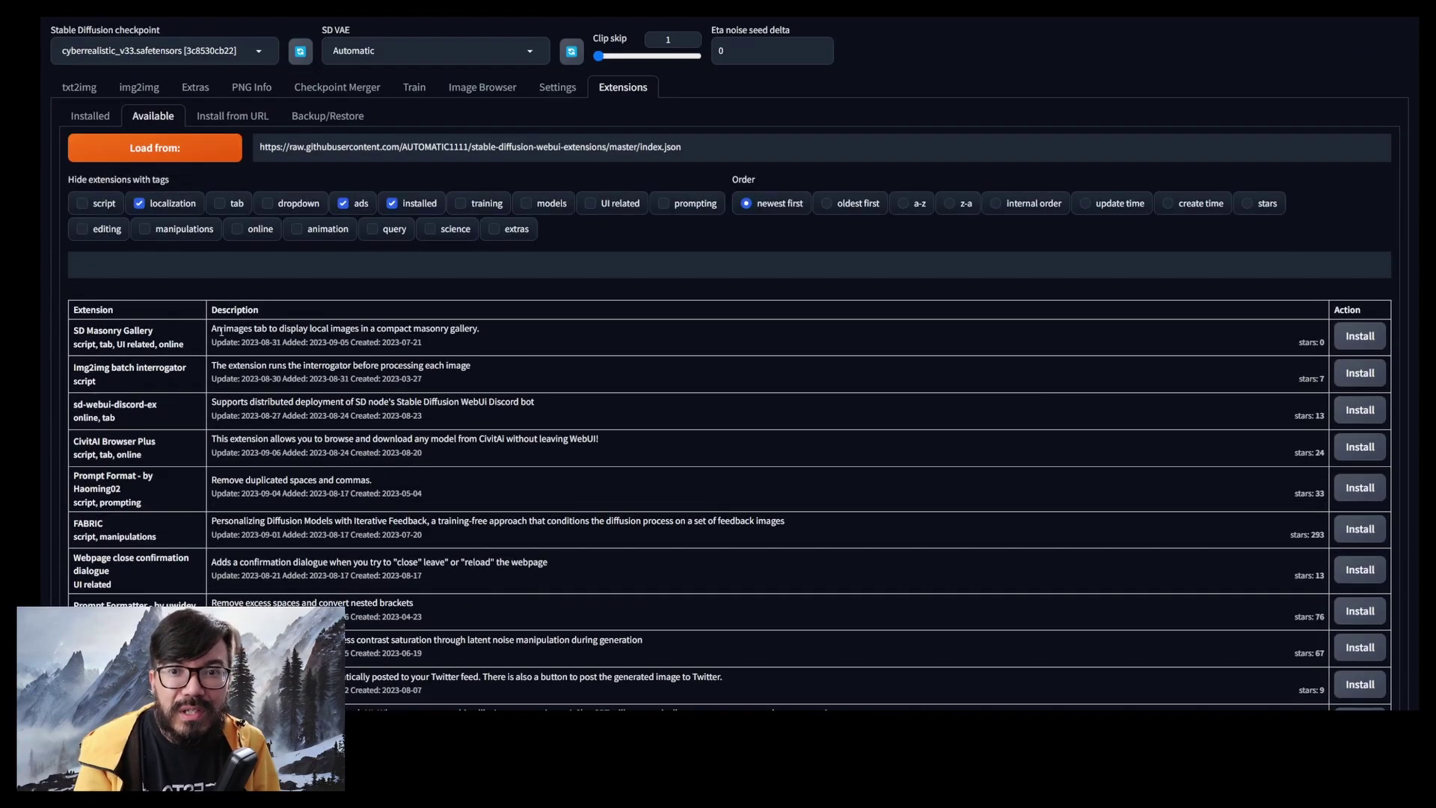
left_click(124, 264)
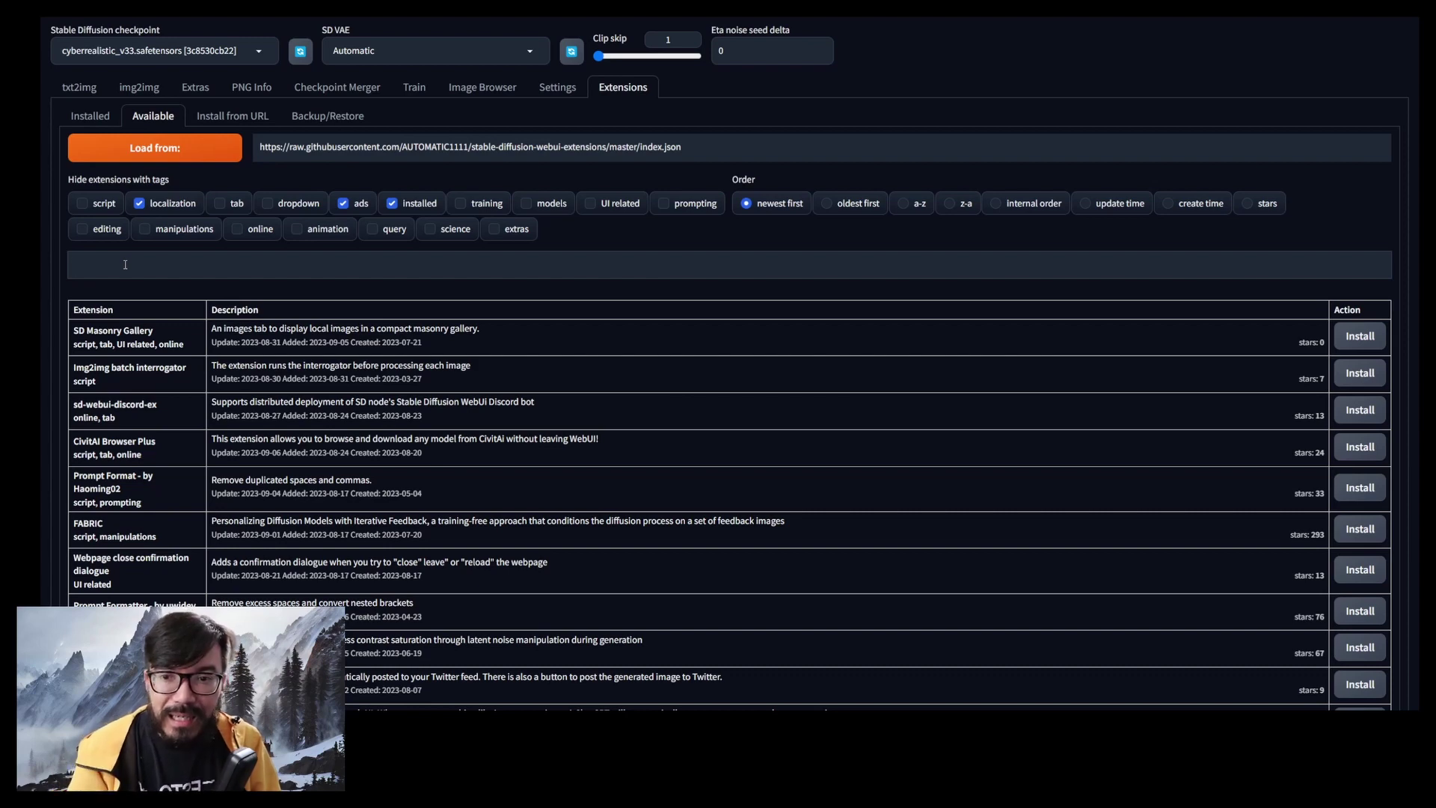
type("wildcard")
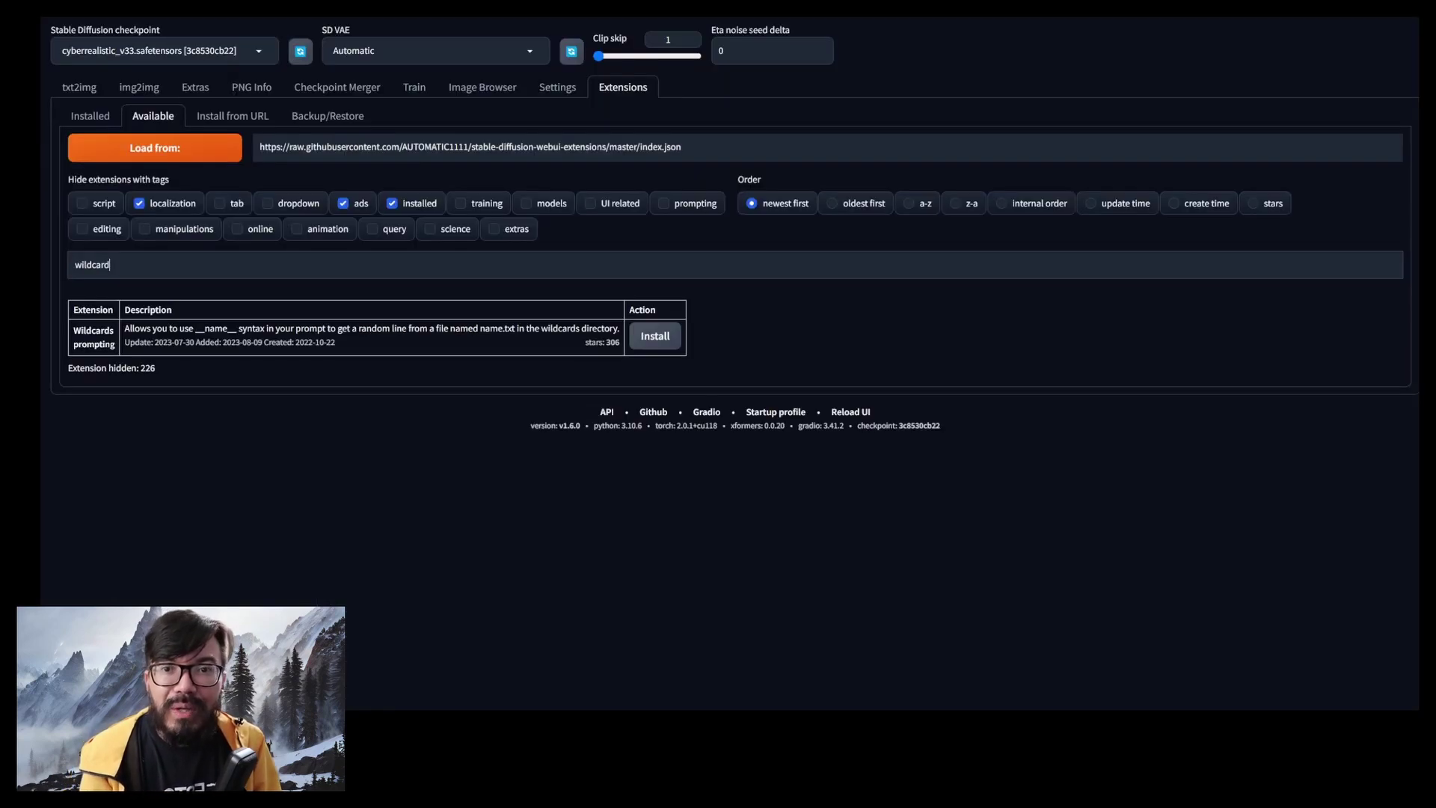
left_click(232, 118)
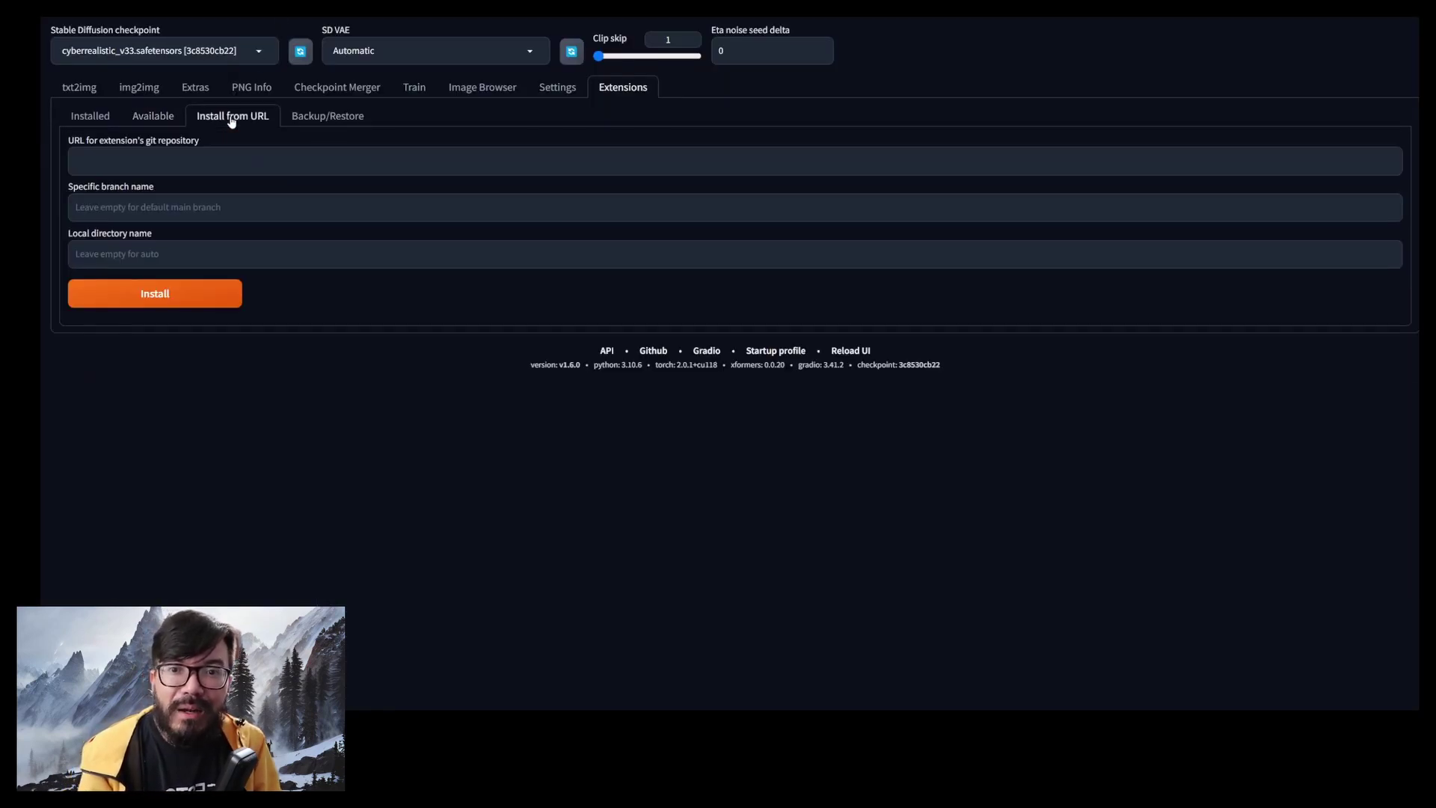
left_click(232, 163)
type("https://github.com/Mikubill/sd-webui-controlnet")
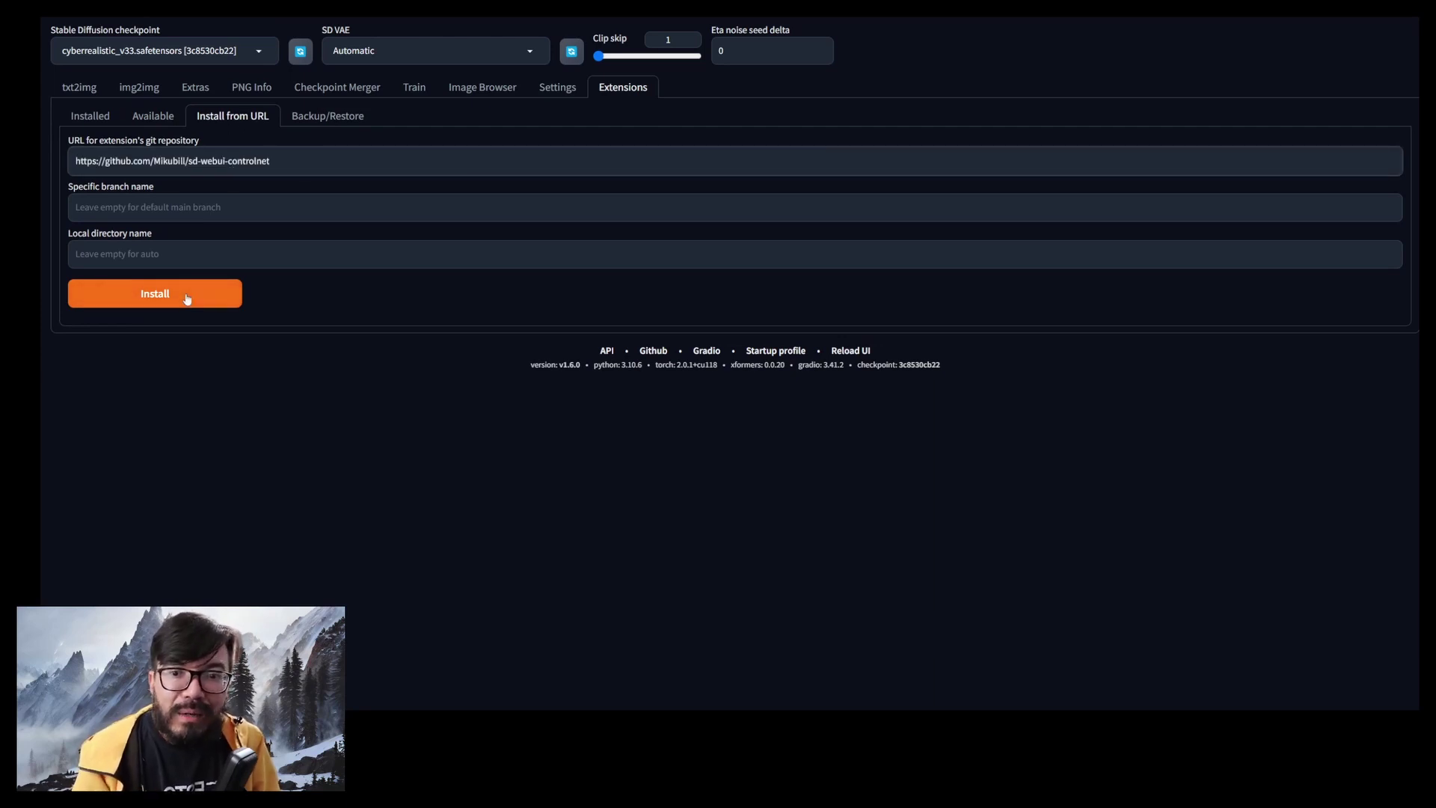
Go back to the installed extensions and check them for updates
left_click(112, 119)
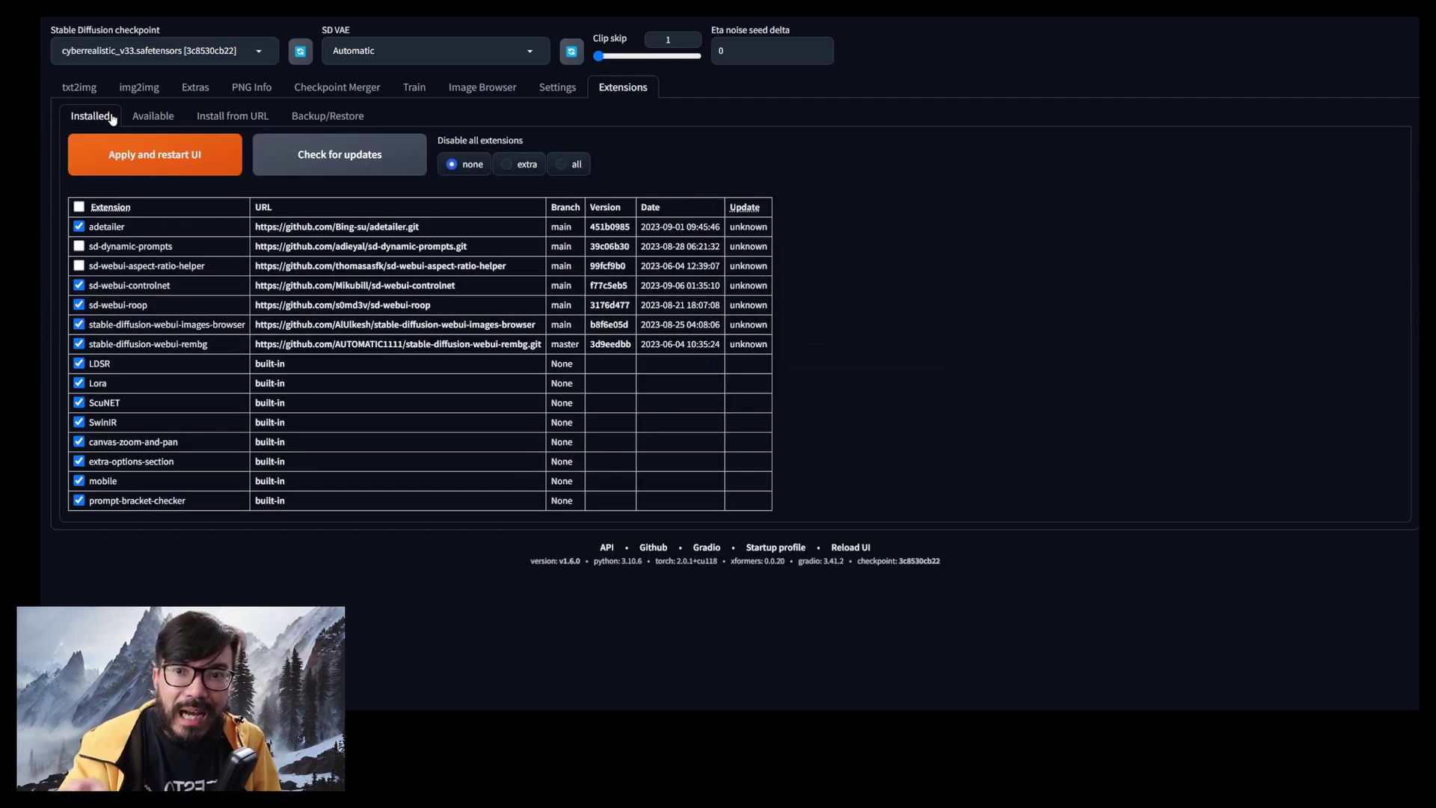
left_click(292, 166)
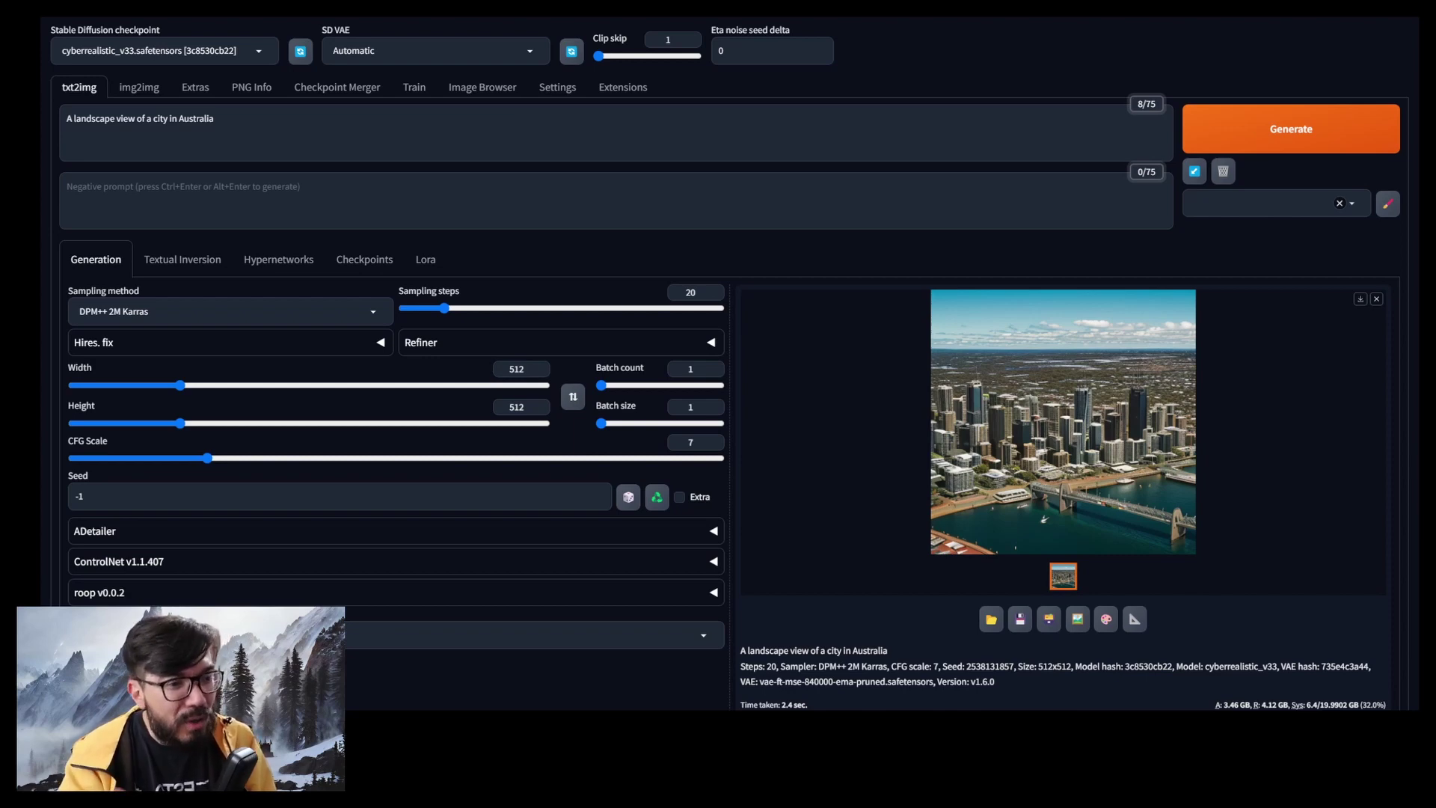
Preview the generated Australian city image at full size, and load the txt2img outputs in the Image Browser
left_click(1060, 452)
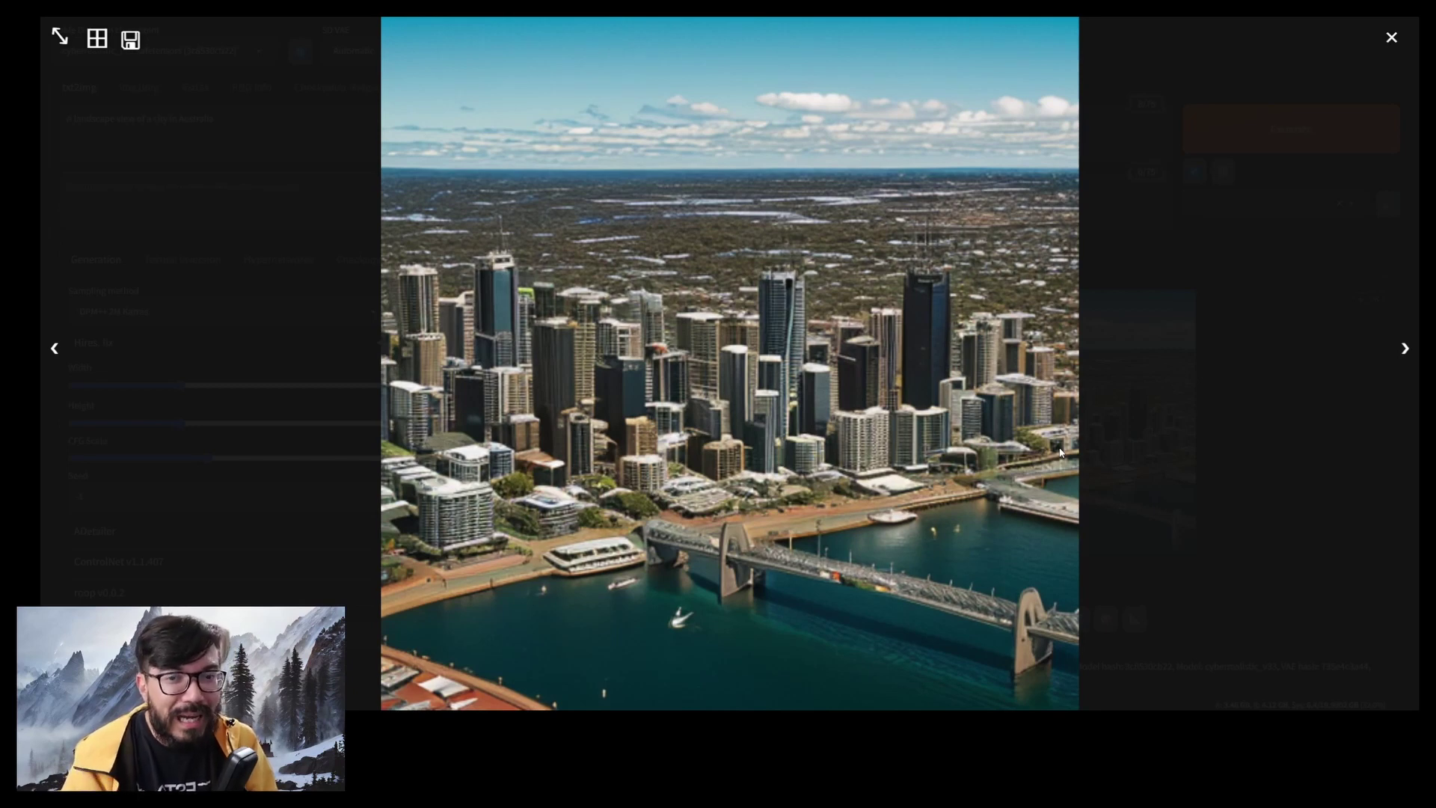
left_click(1059, 451)
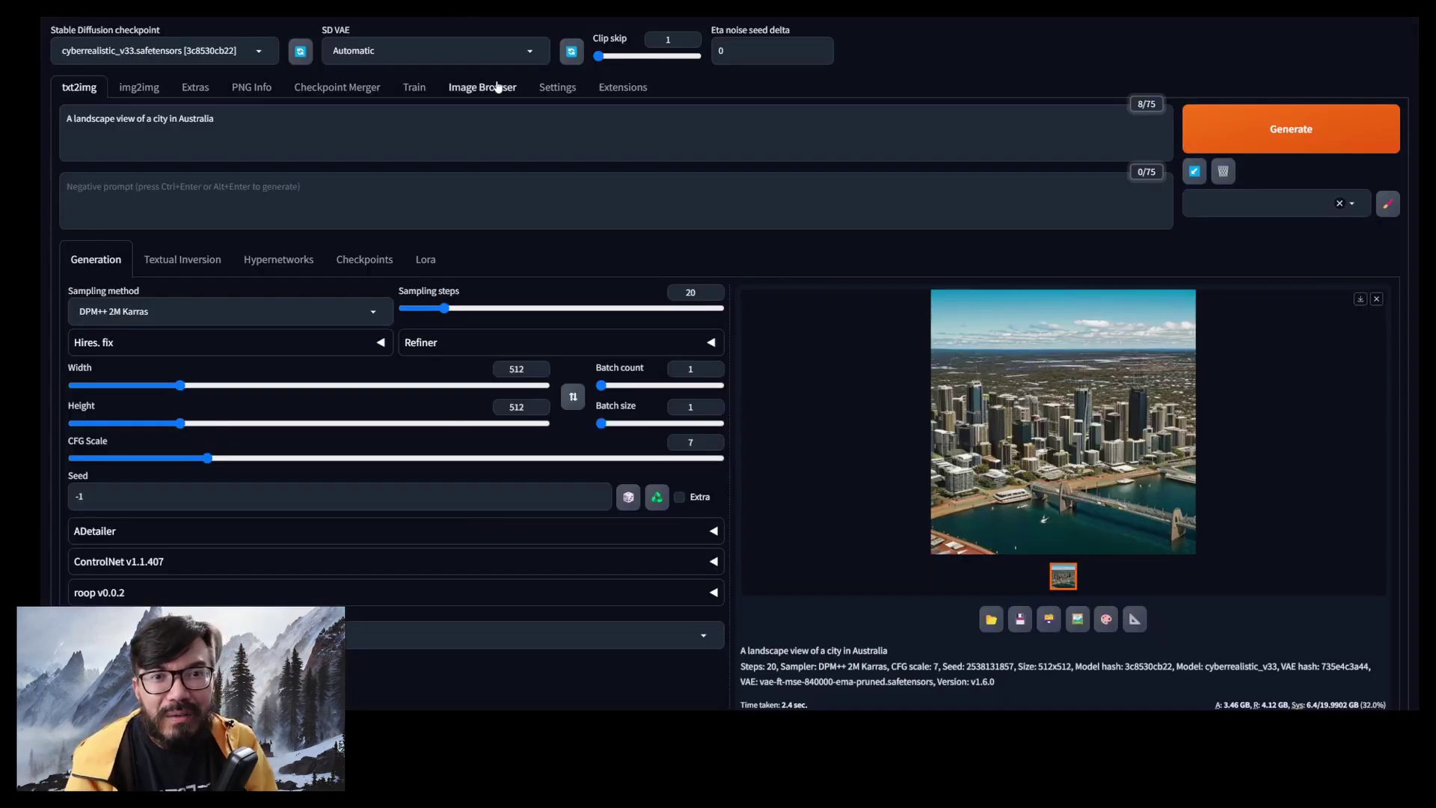
left_click(498, 87)
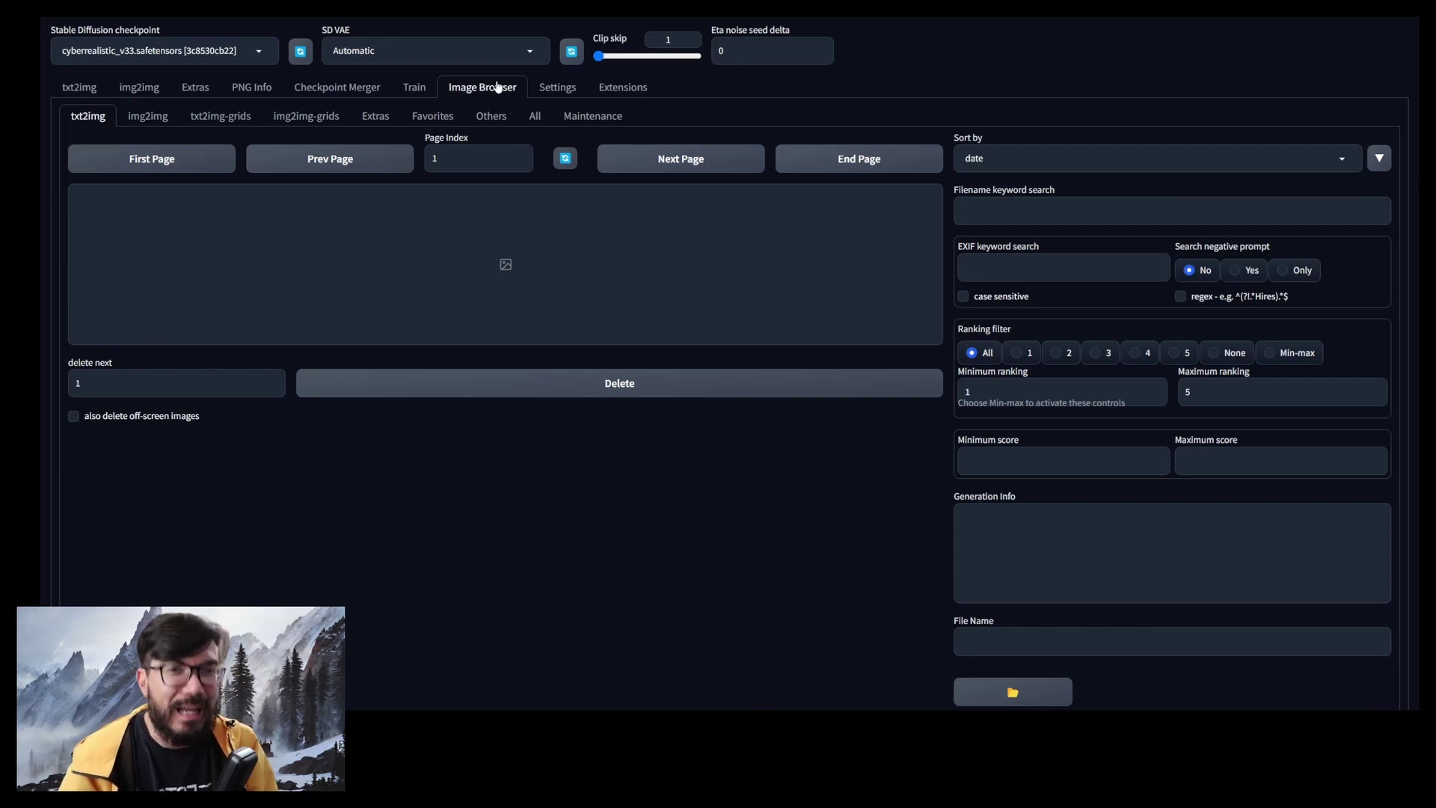
left_click(567, 160)
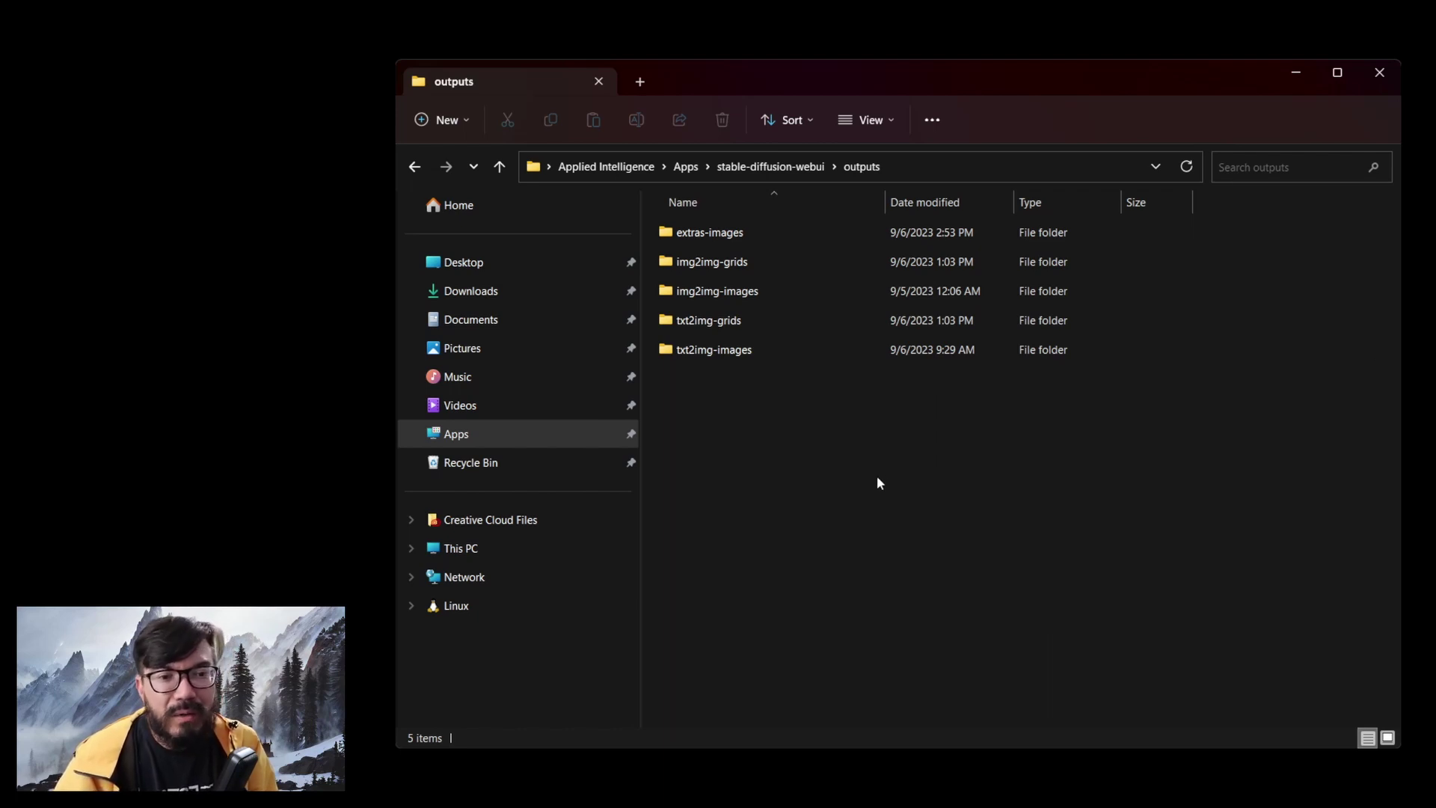
In File Explorer, open the 2023-09-06 folder inside txt2img-images of the web UI's outputs
double_click(708, 355)
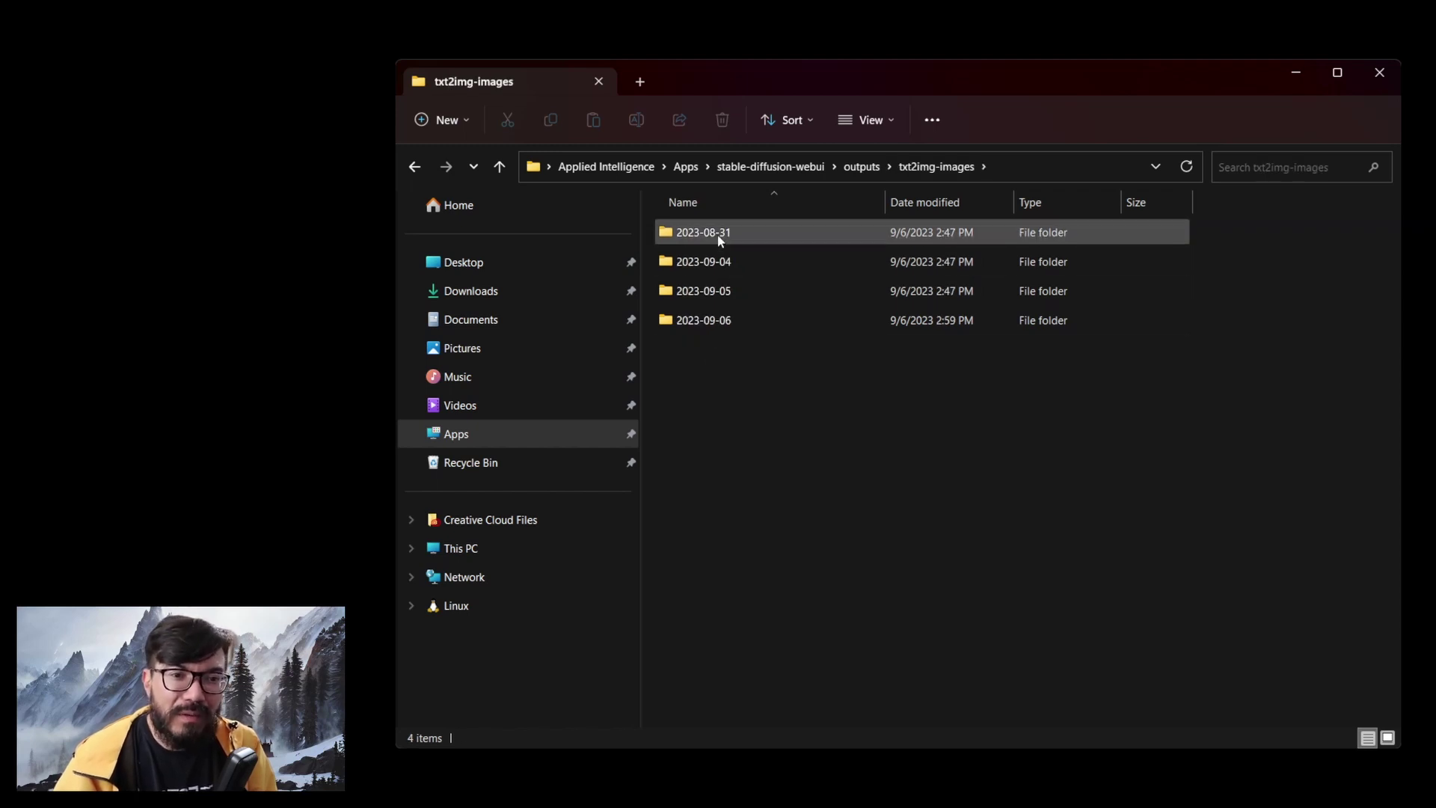
double_click(725, 322)
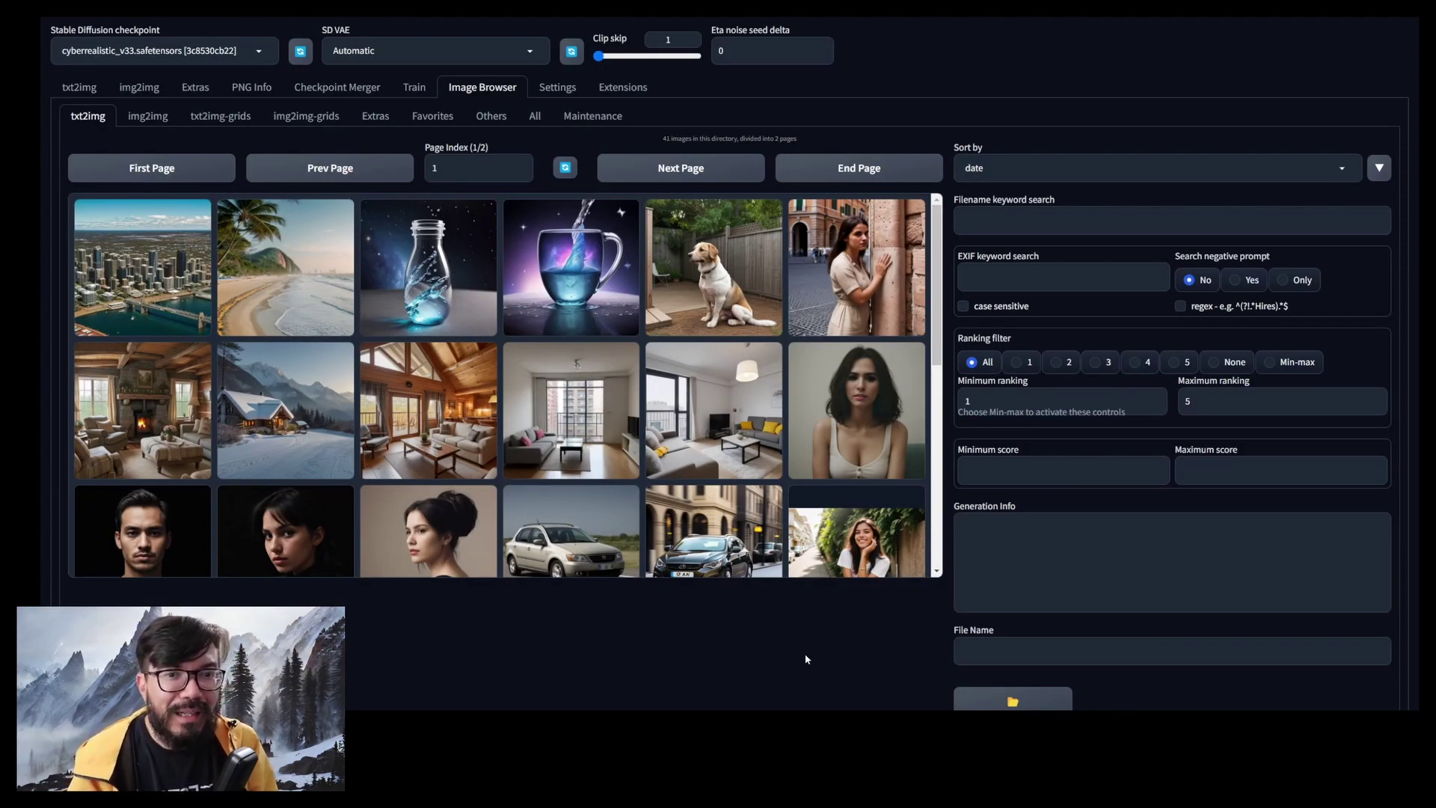
Open the graduation-cap portrait with the shoulder tattoo from the Image Browser gallery and view it at full size
scroll(716, 464, "down", 4)
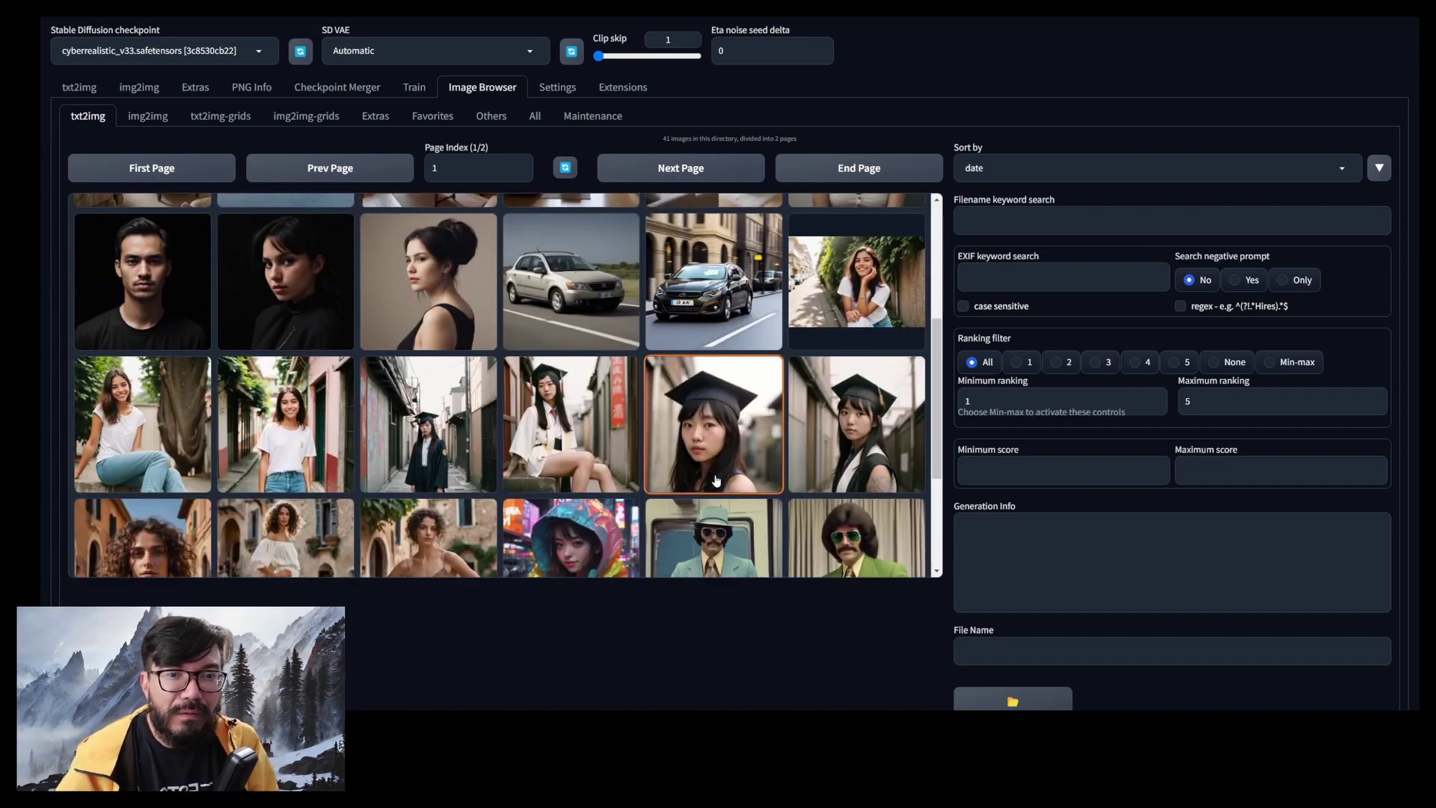
left_click(700, 408)
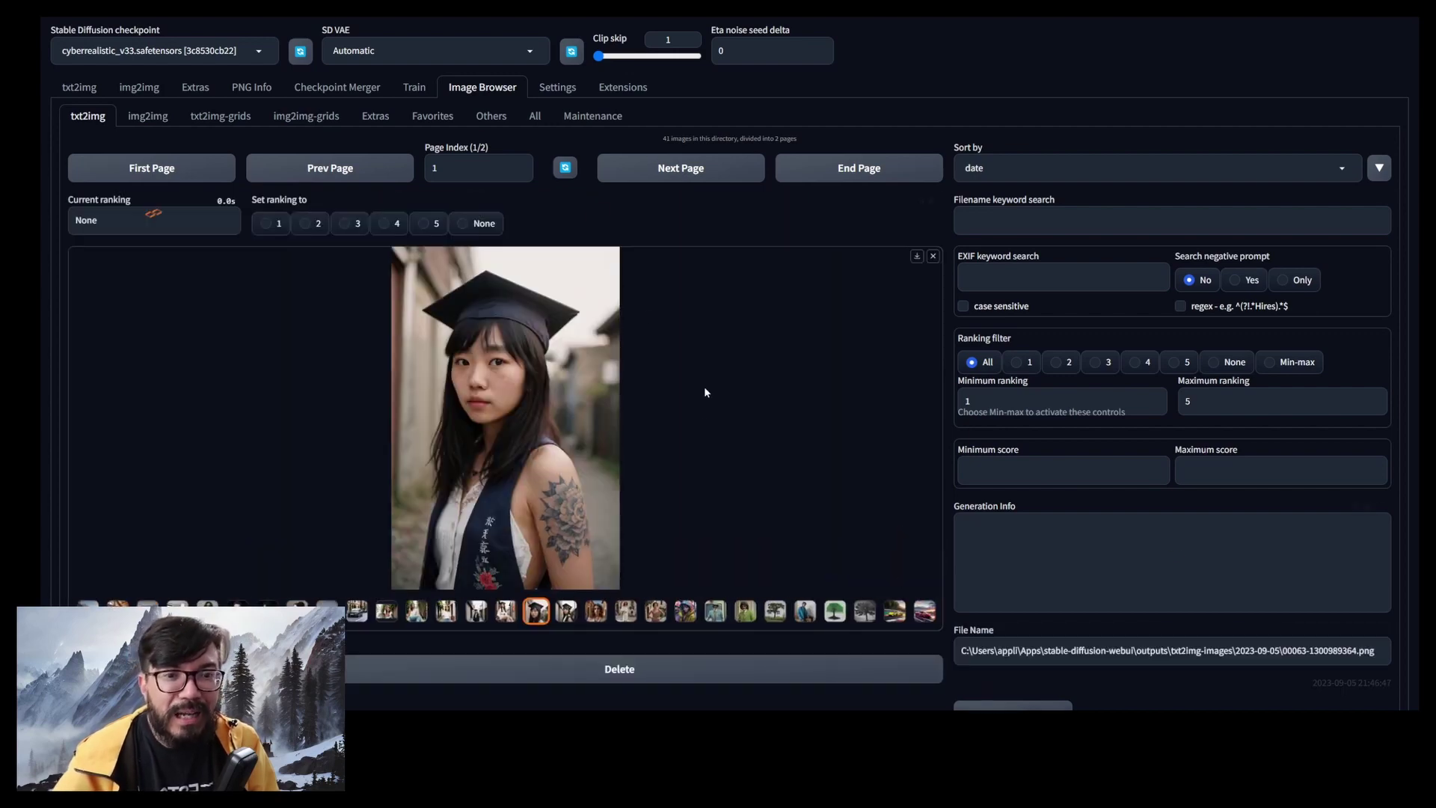
left_click(594, 346)
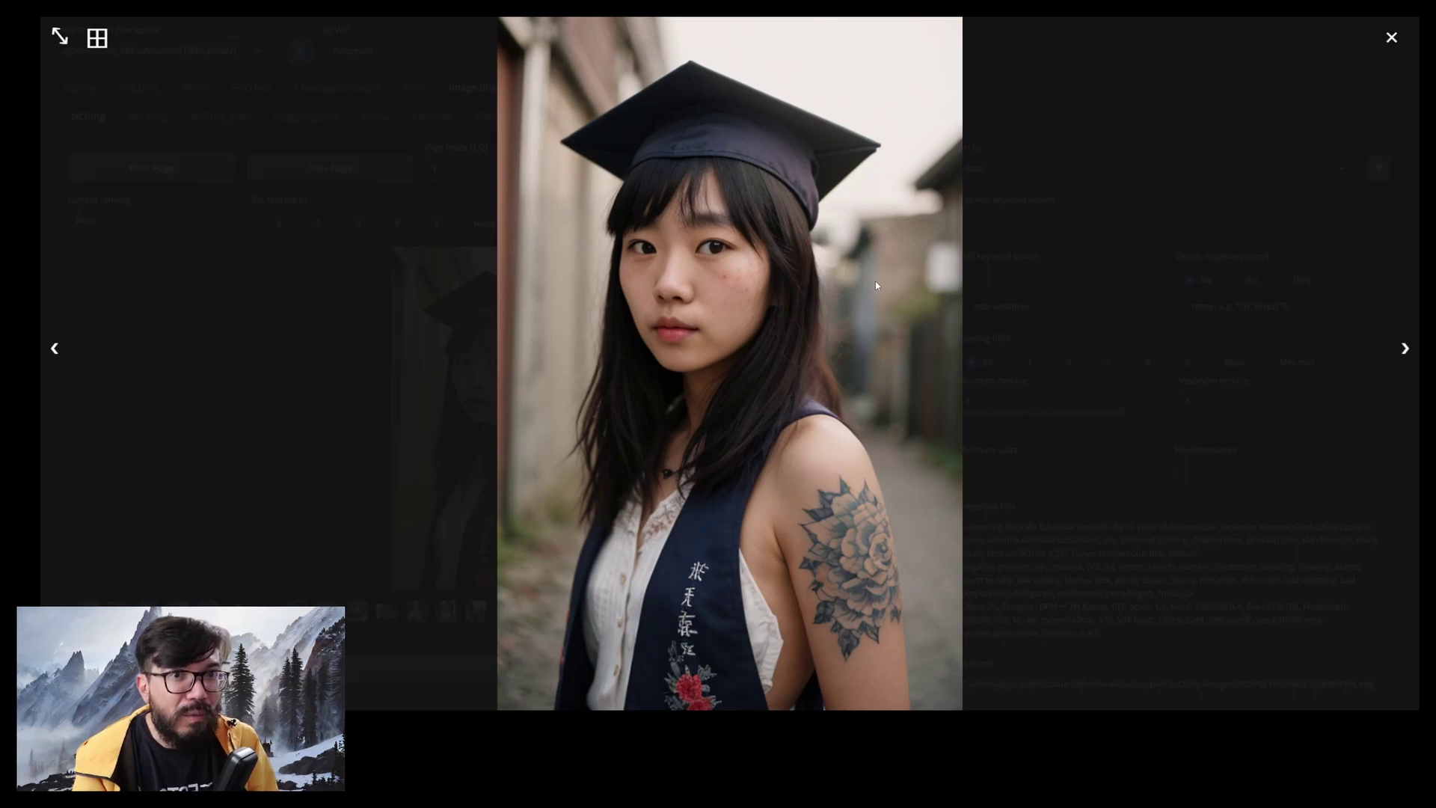
left_click(875, 285)
Send the graduation portrait's prompts and generation settings to txt2img
scroll(928, 438, "down", 4)
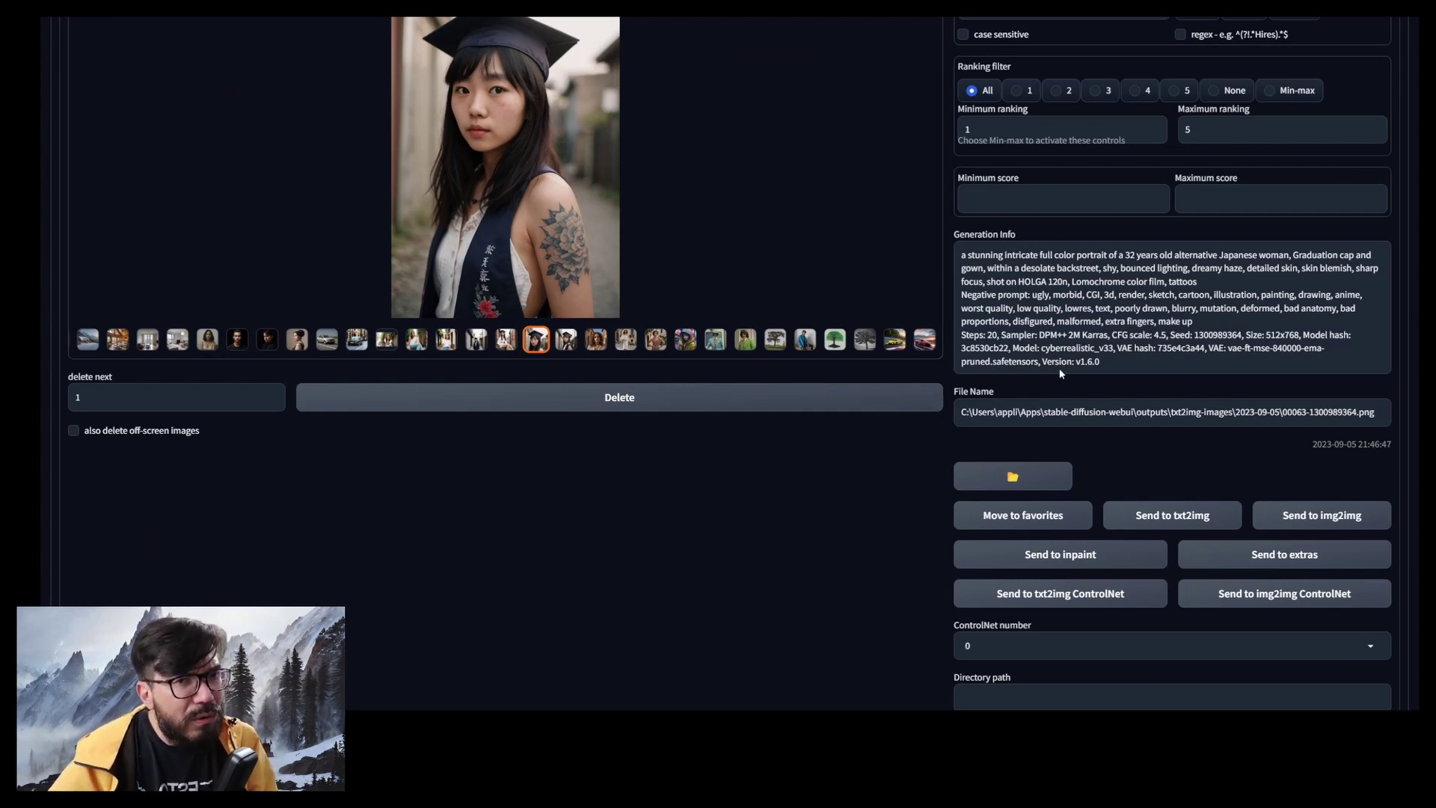
left_click(1201, 516)
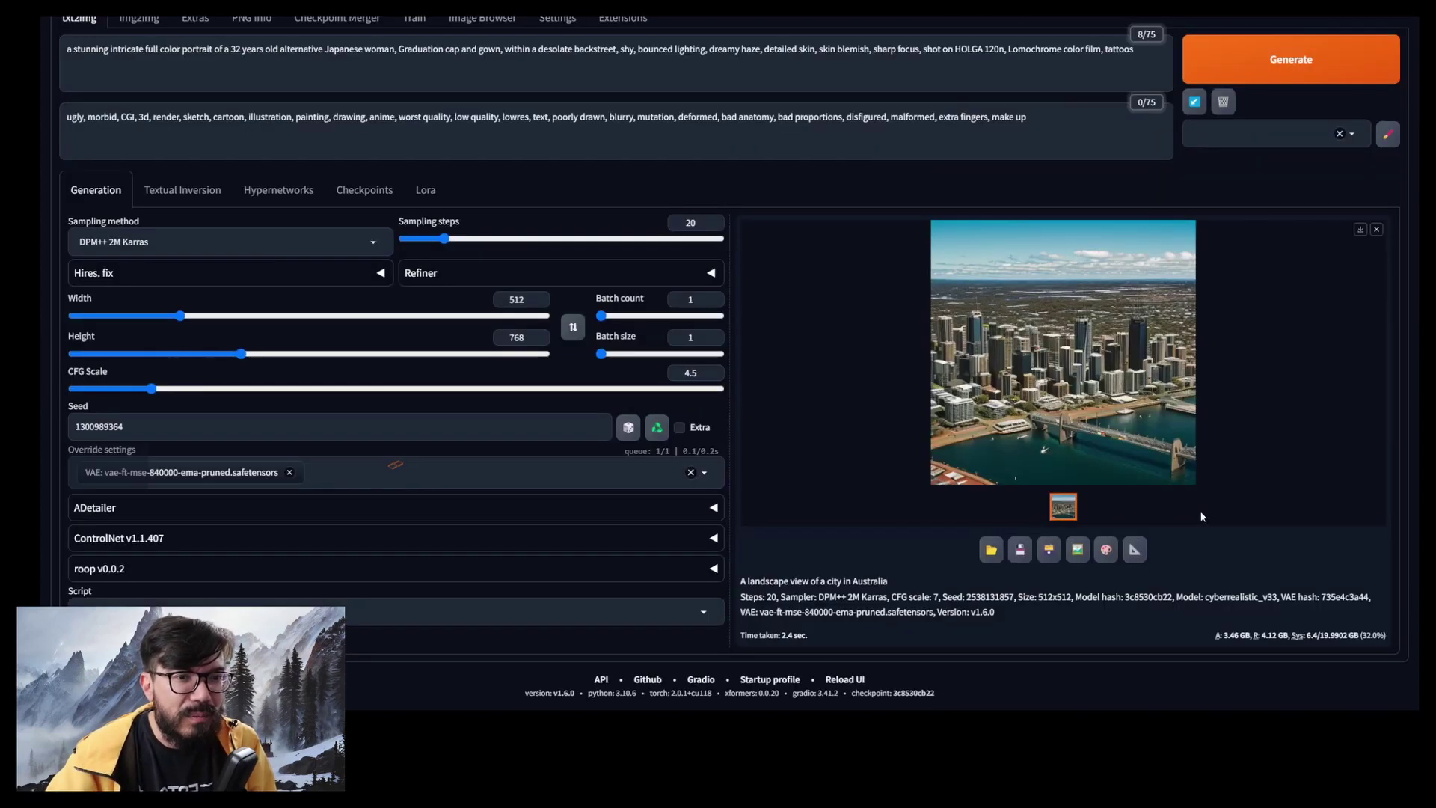
scroll(716, 151, "up", 1)
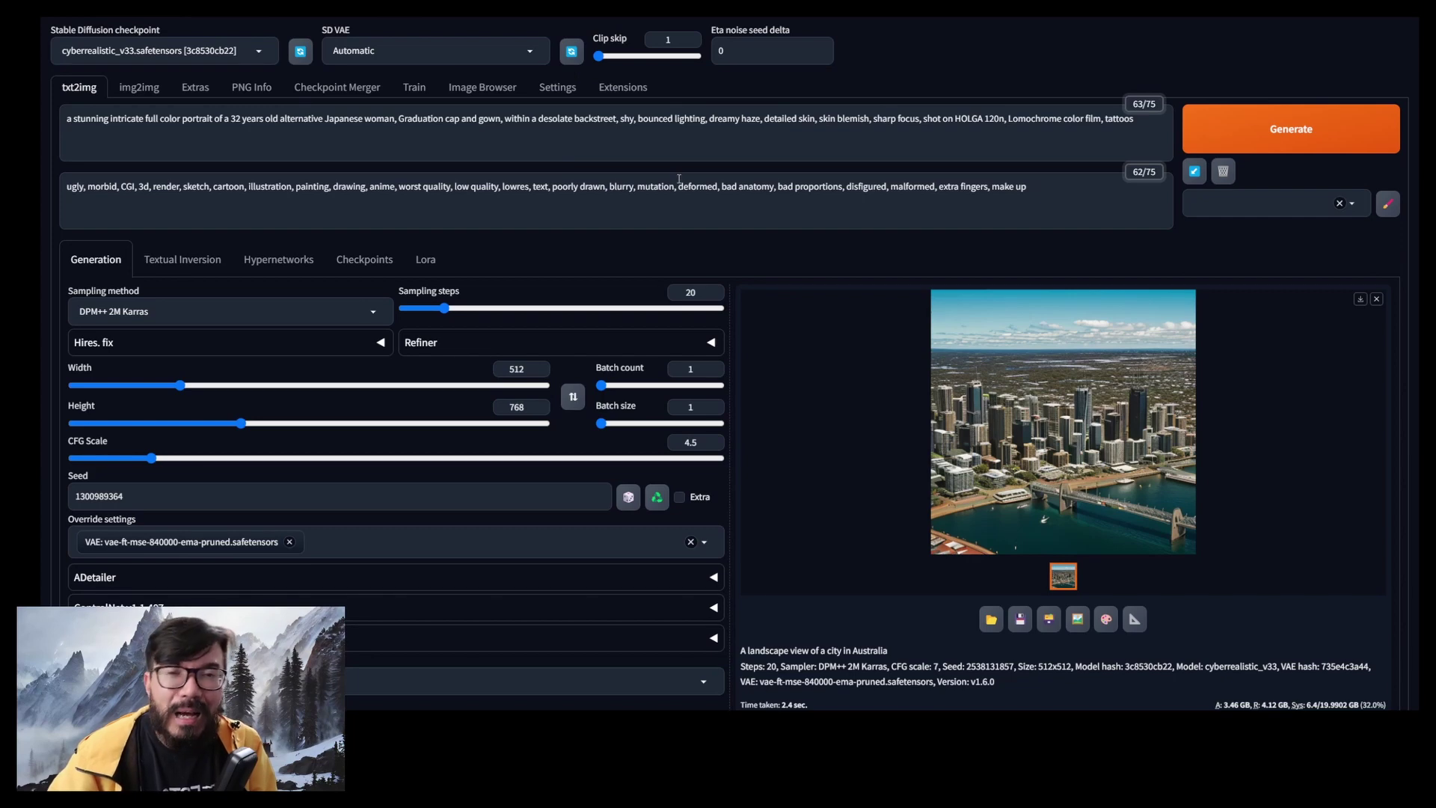
Search the Image Browser's txt2img images by the EXIF keyword "a woman"
left_click(482, 87)
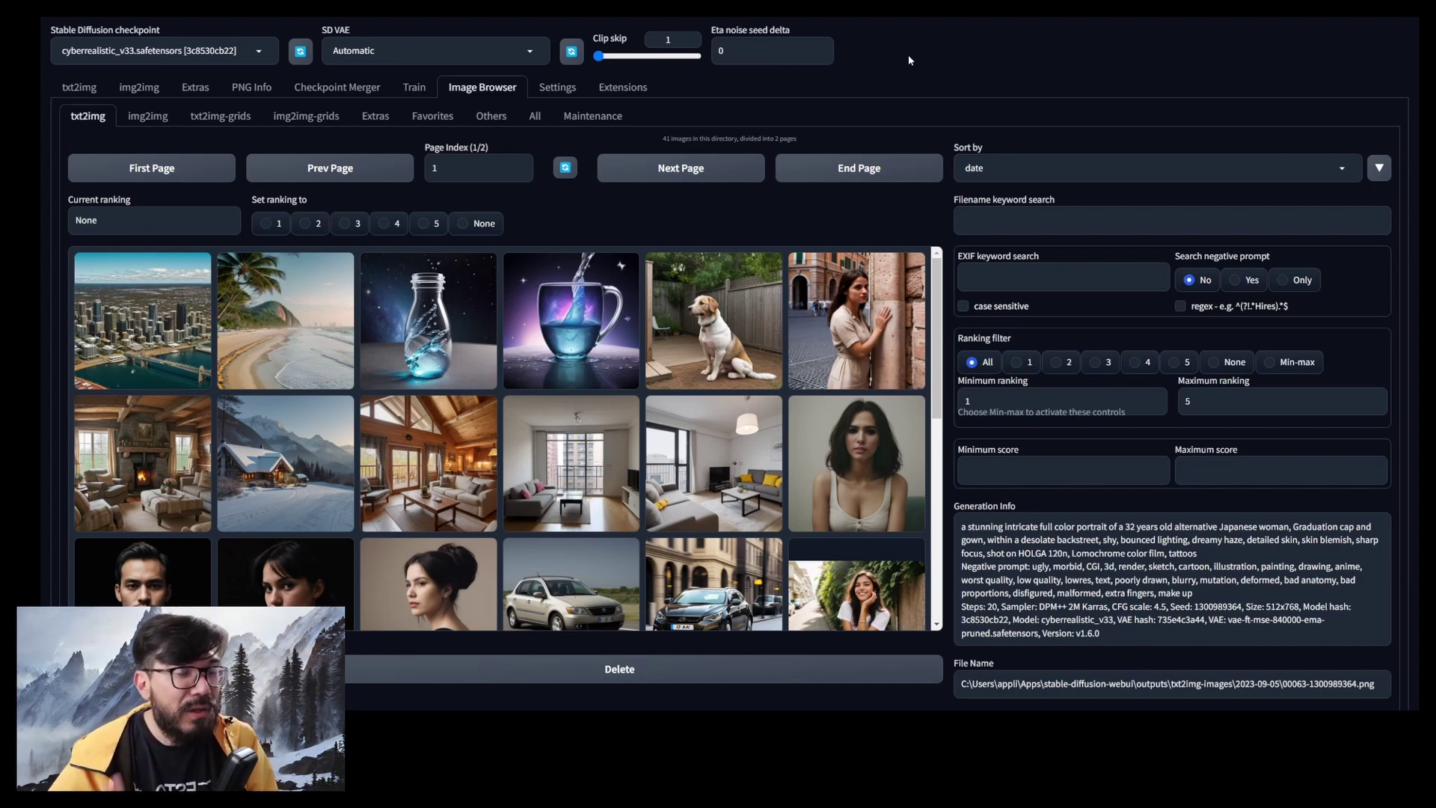
left_click(987, 280)
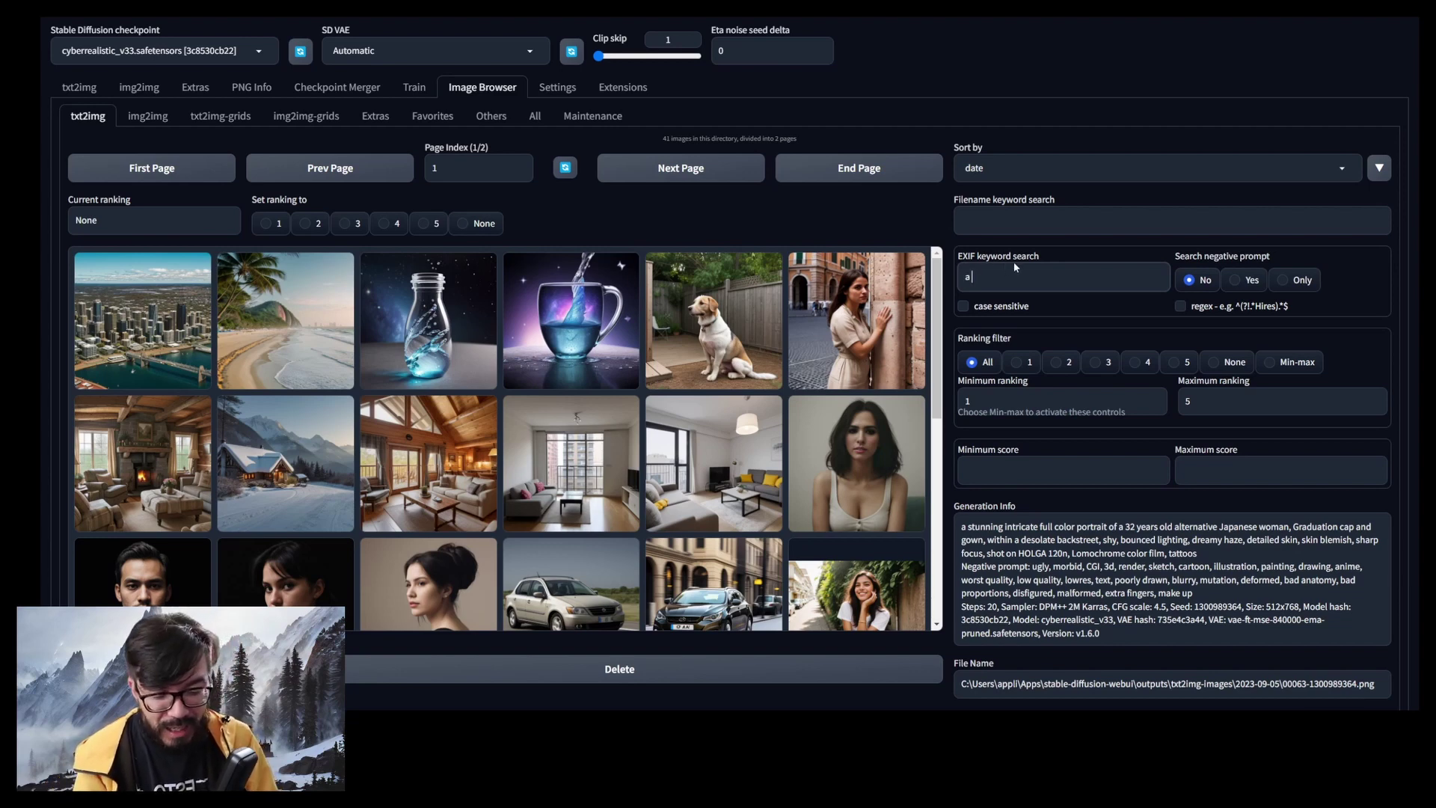
key("Return")
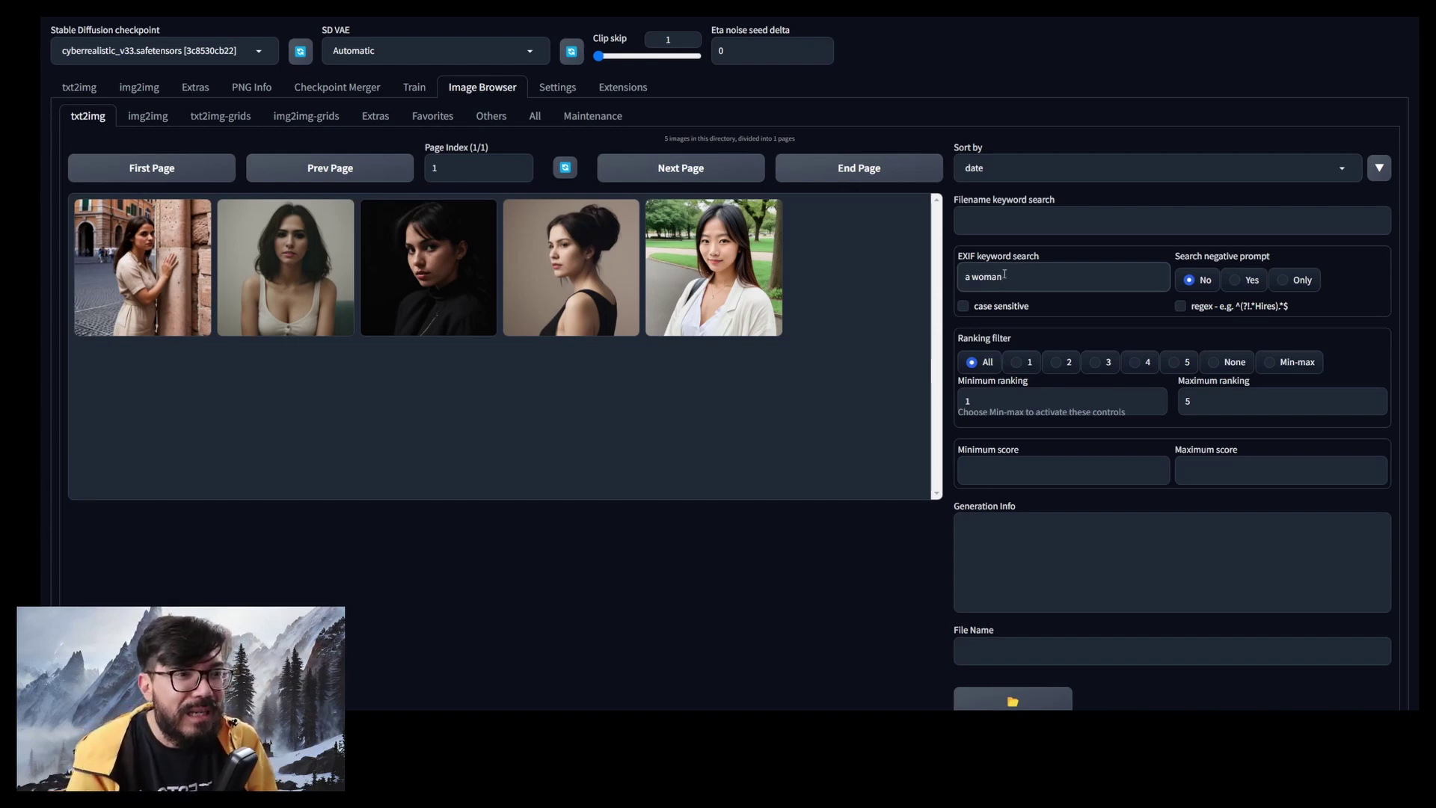
Search the images by the EXIF keyword "a car", and again by "a man"
double_click(1000, 276)
type("car")
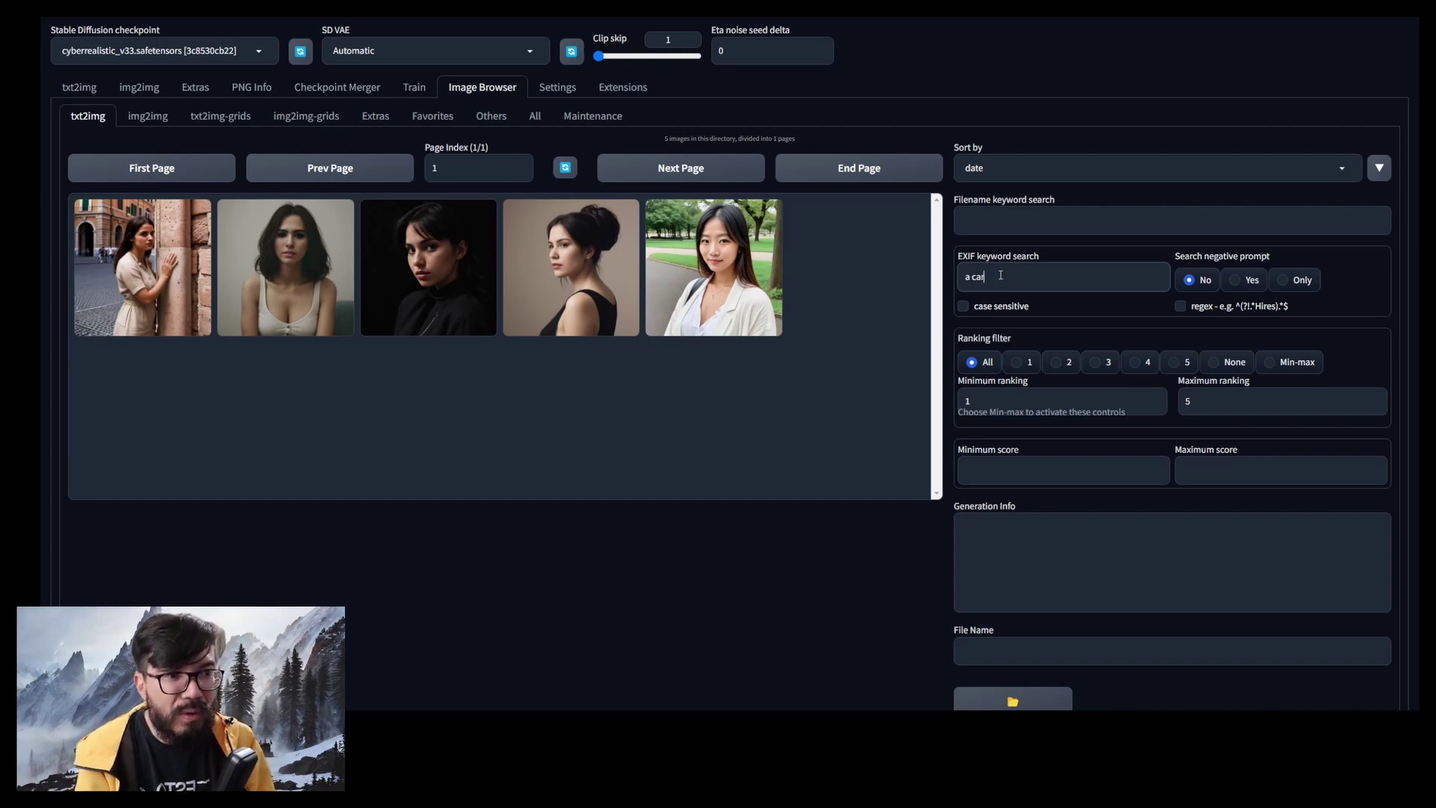
key("Return")
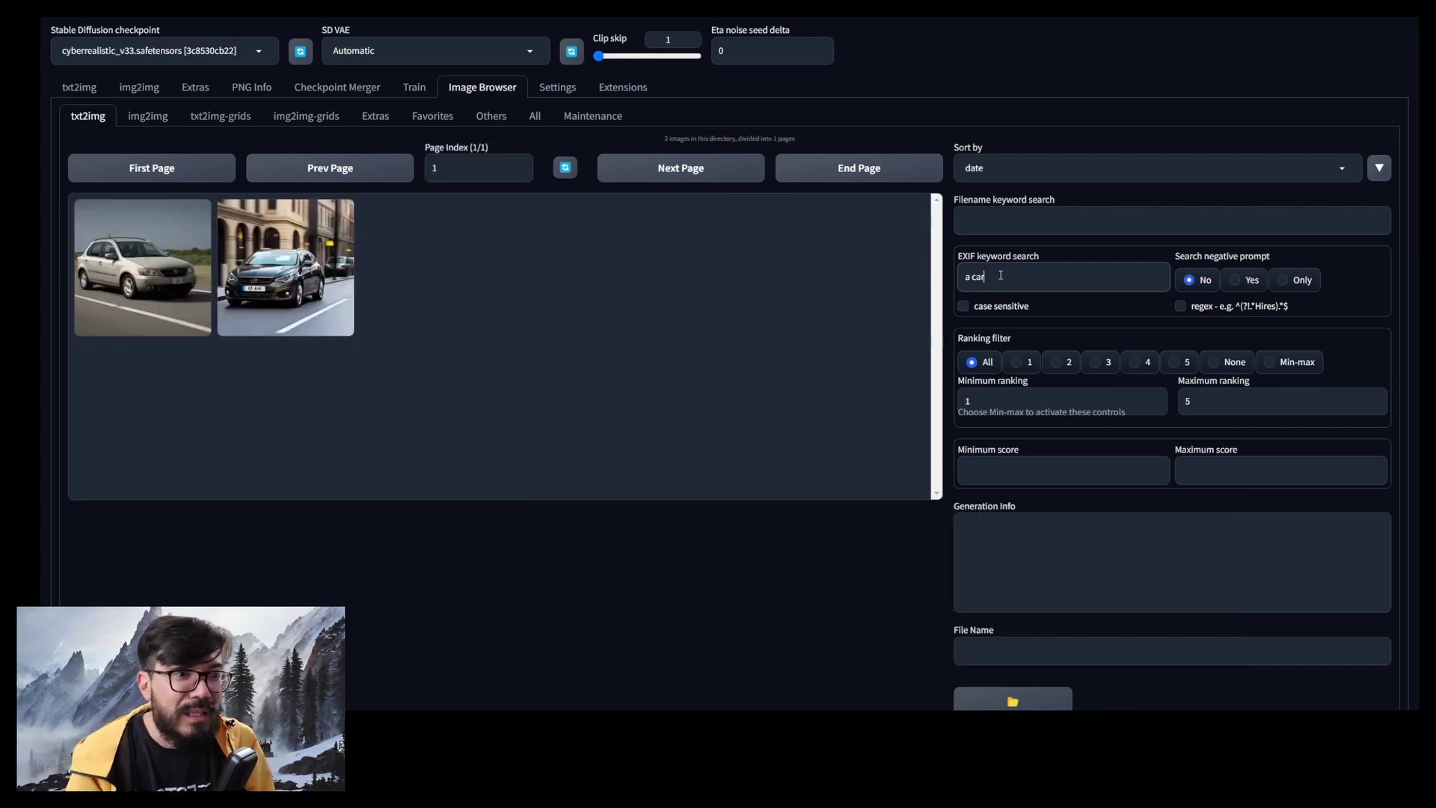
double_click(1001, 276)
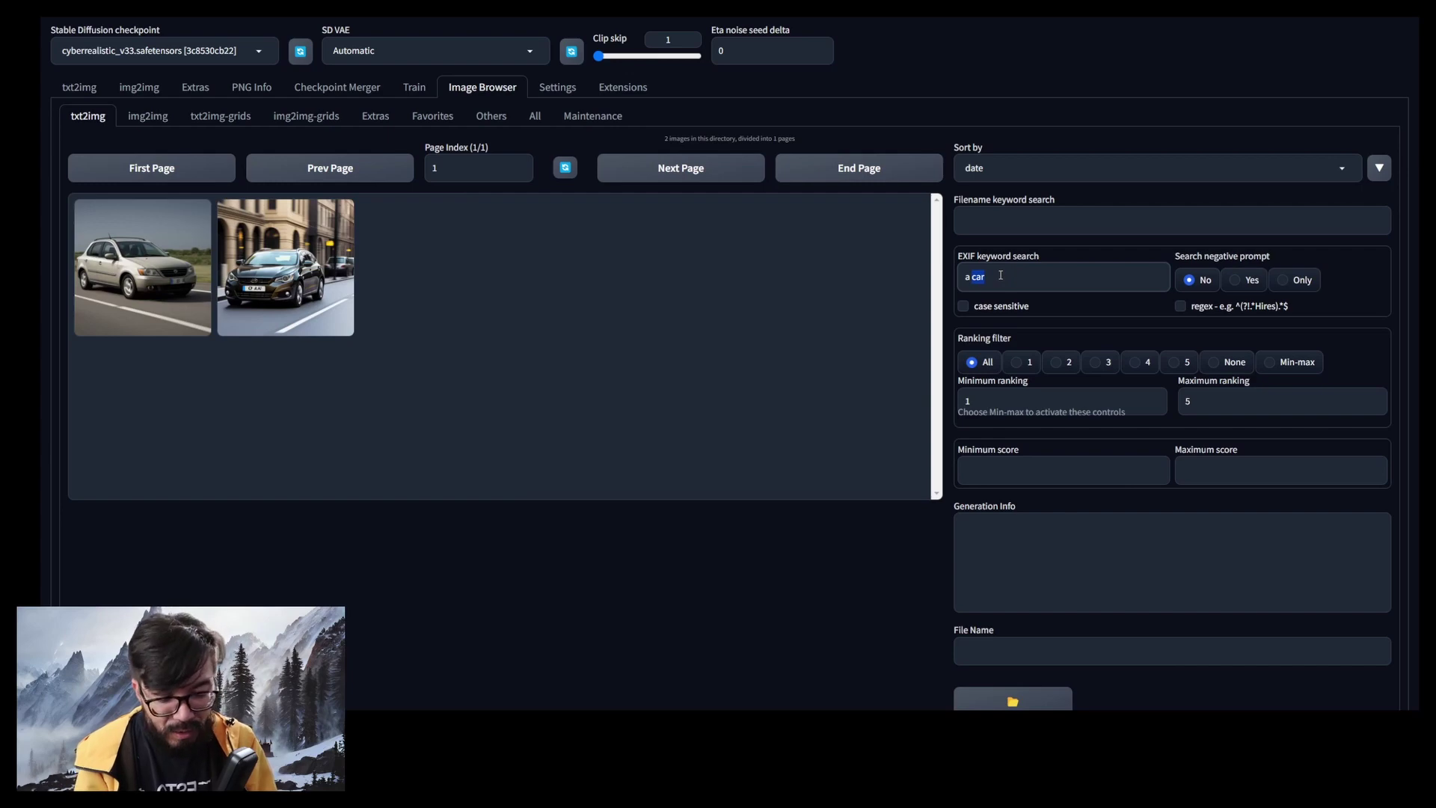
type("man")
key("Return")
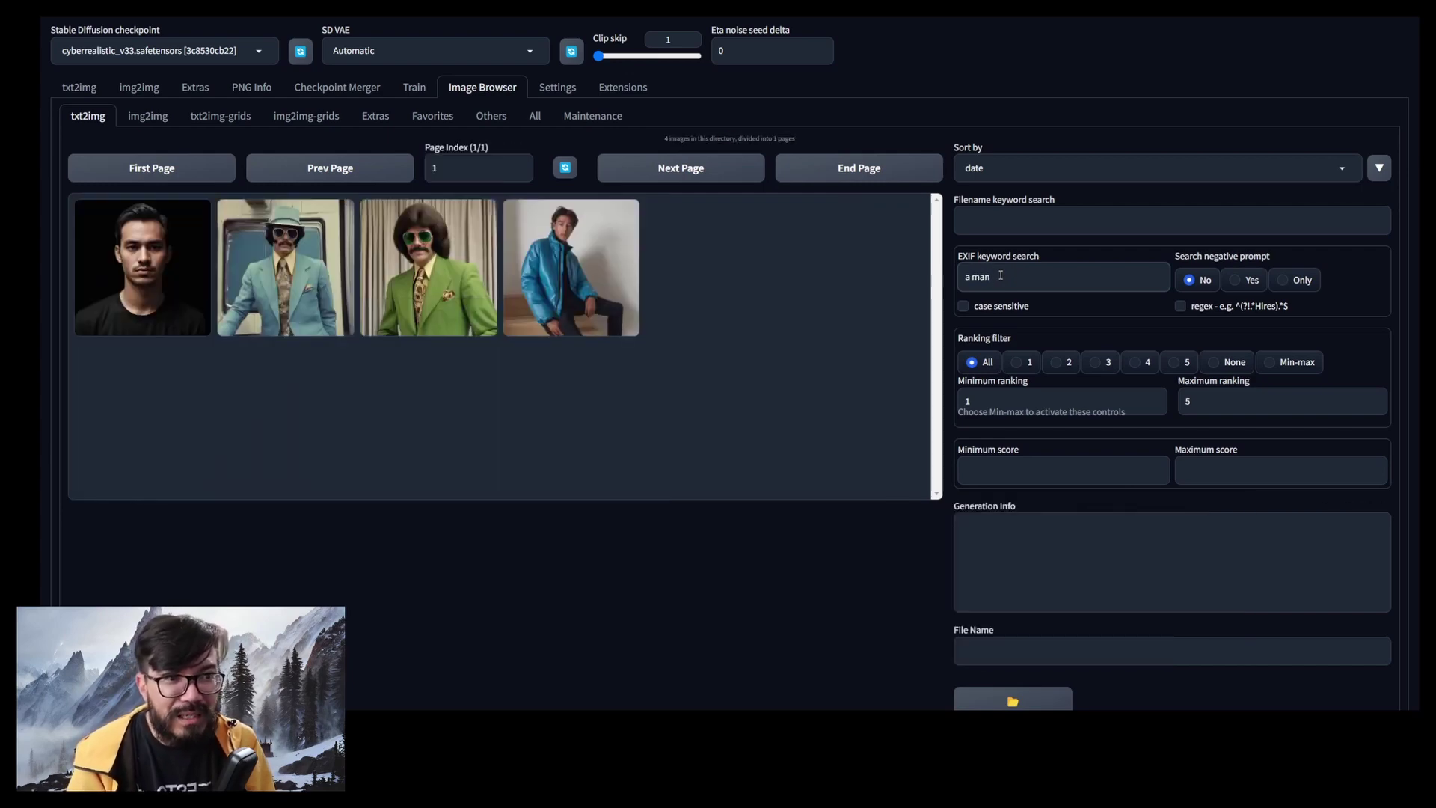
Search the images by the EXIF keyword "supercar" and view the wide sunset racetrack image at full size
triple_click(1000, 275)
type("supercar")
key("Return")
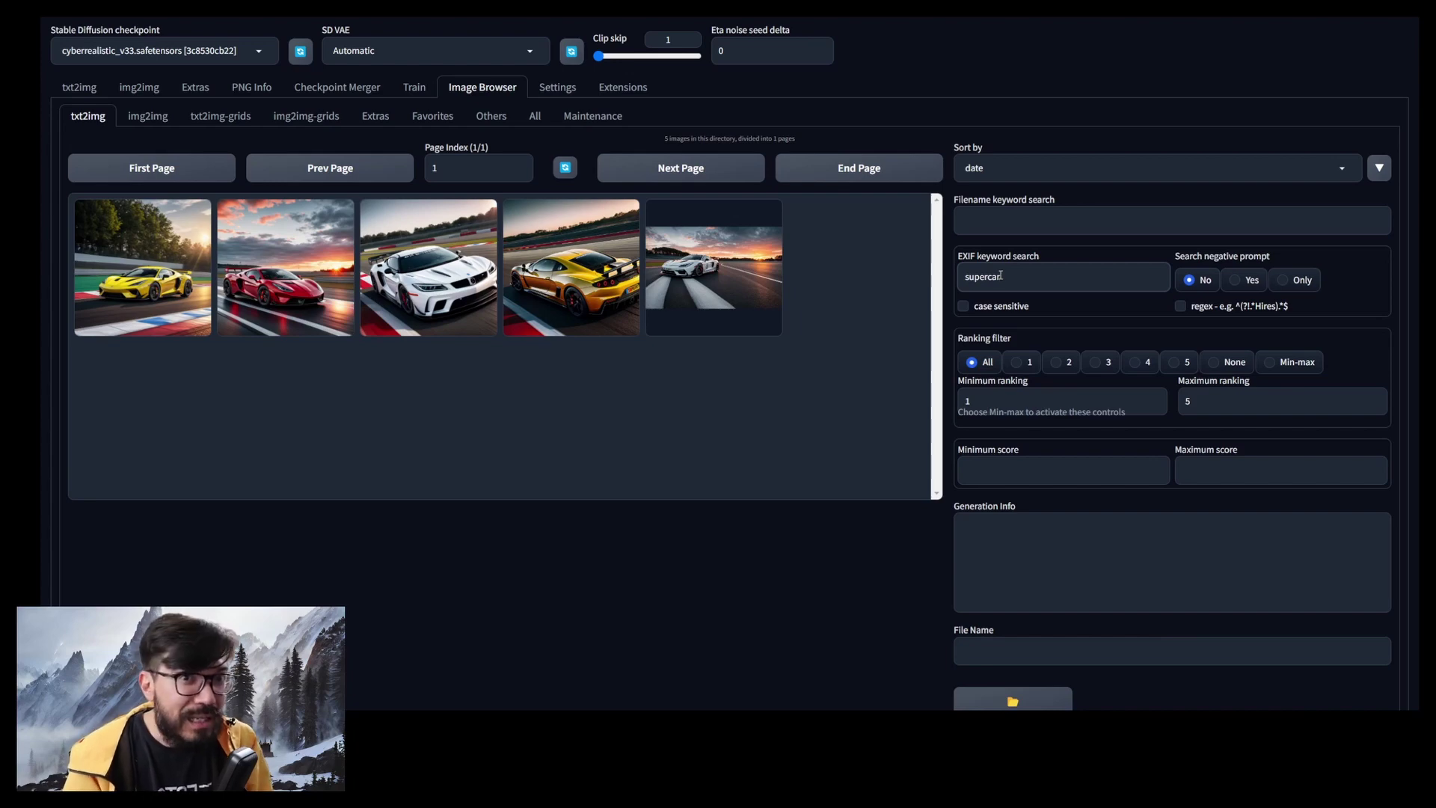
left_click(707, 273)
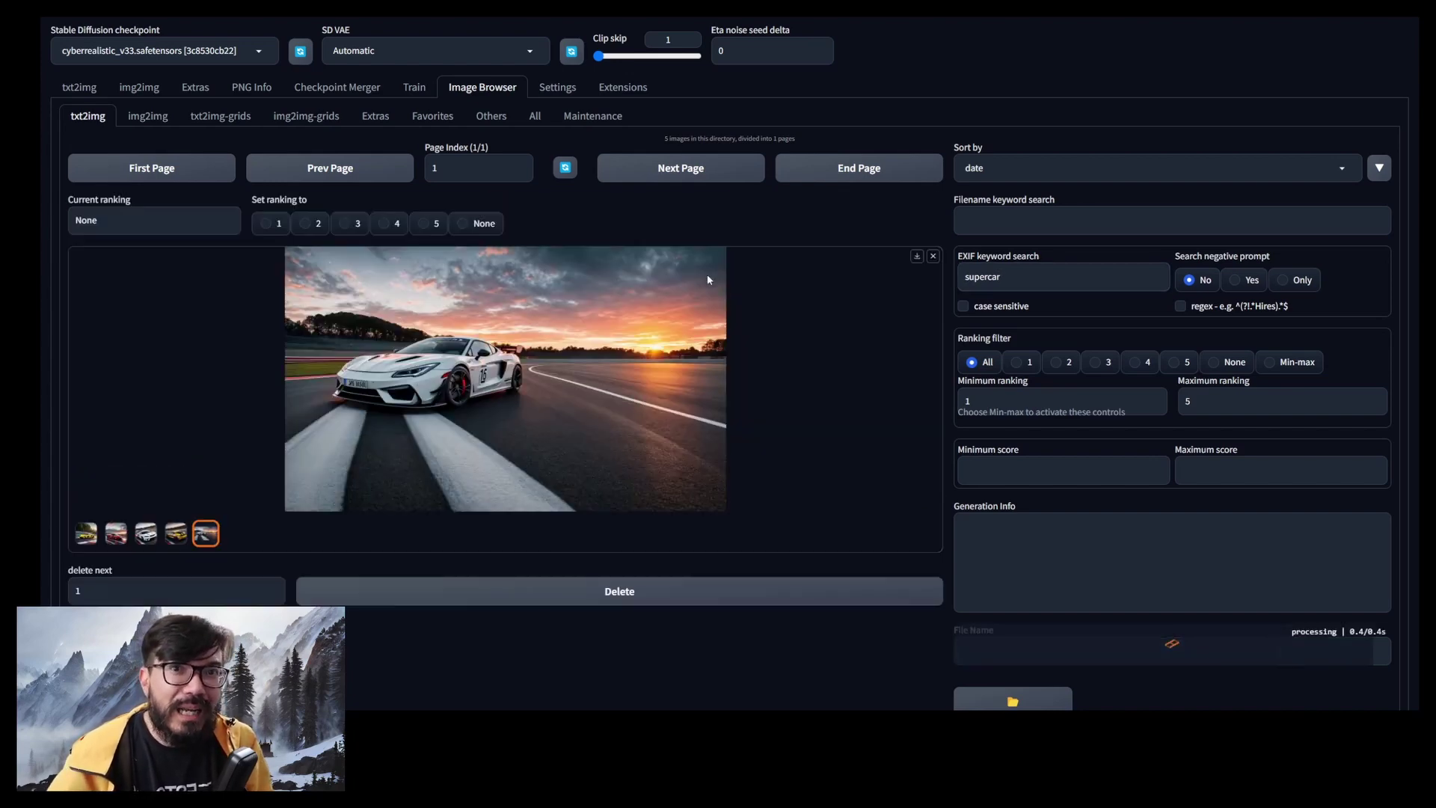
left_click(617, 330)
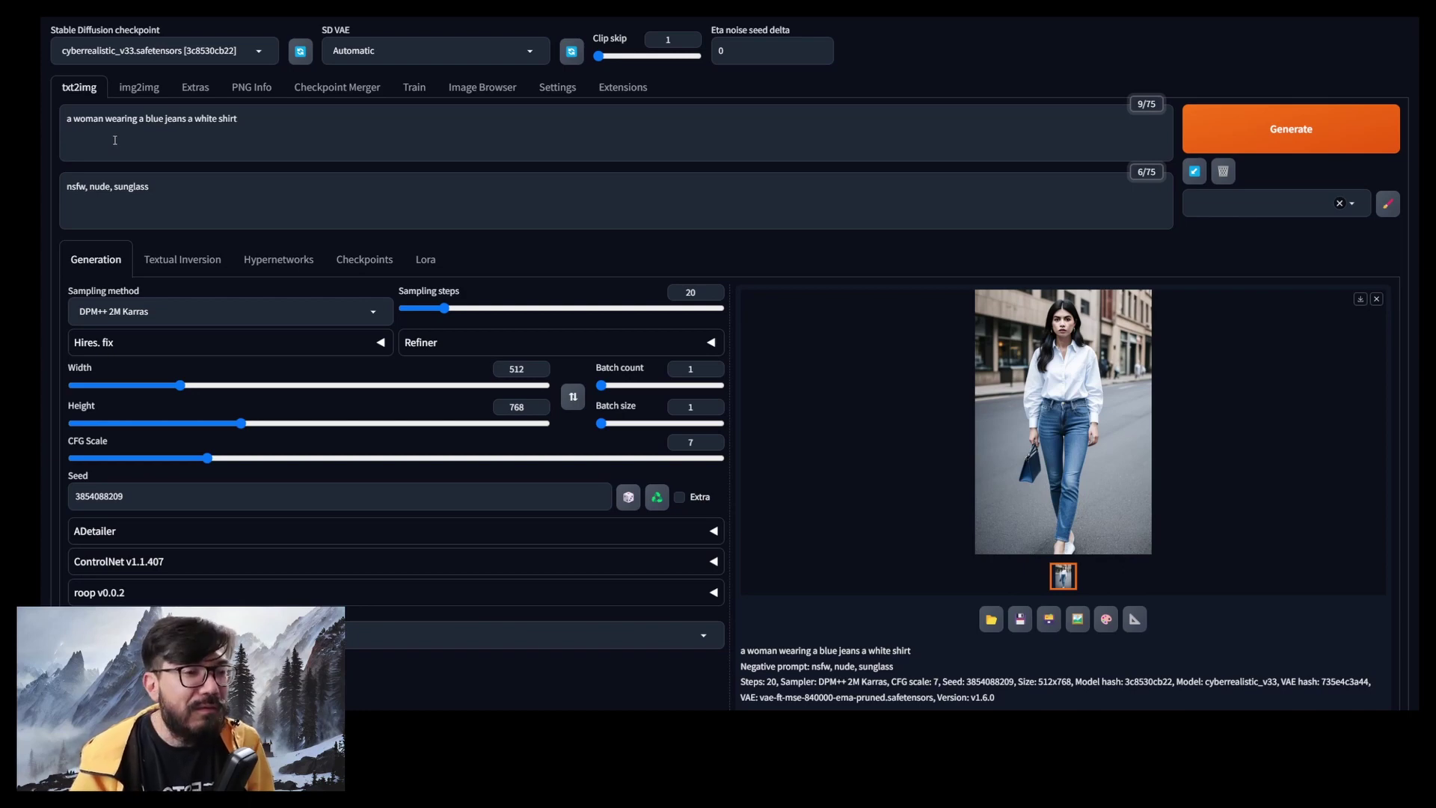
Preview the generated image of the woman in blue jeans and a white shirt, and send it to img2img Inpaint
left_click(1092, 385)
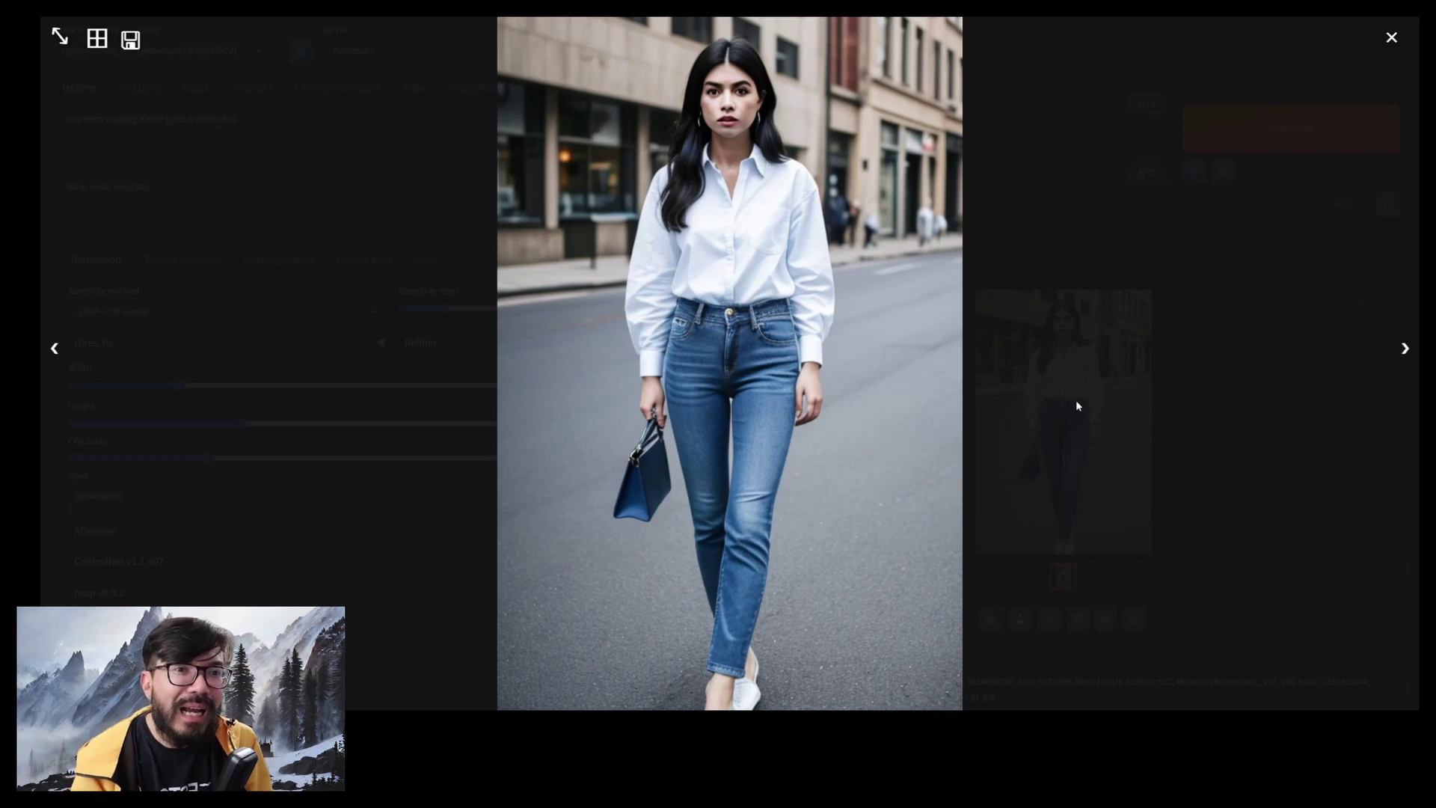
left_click(1077, 406)
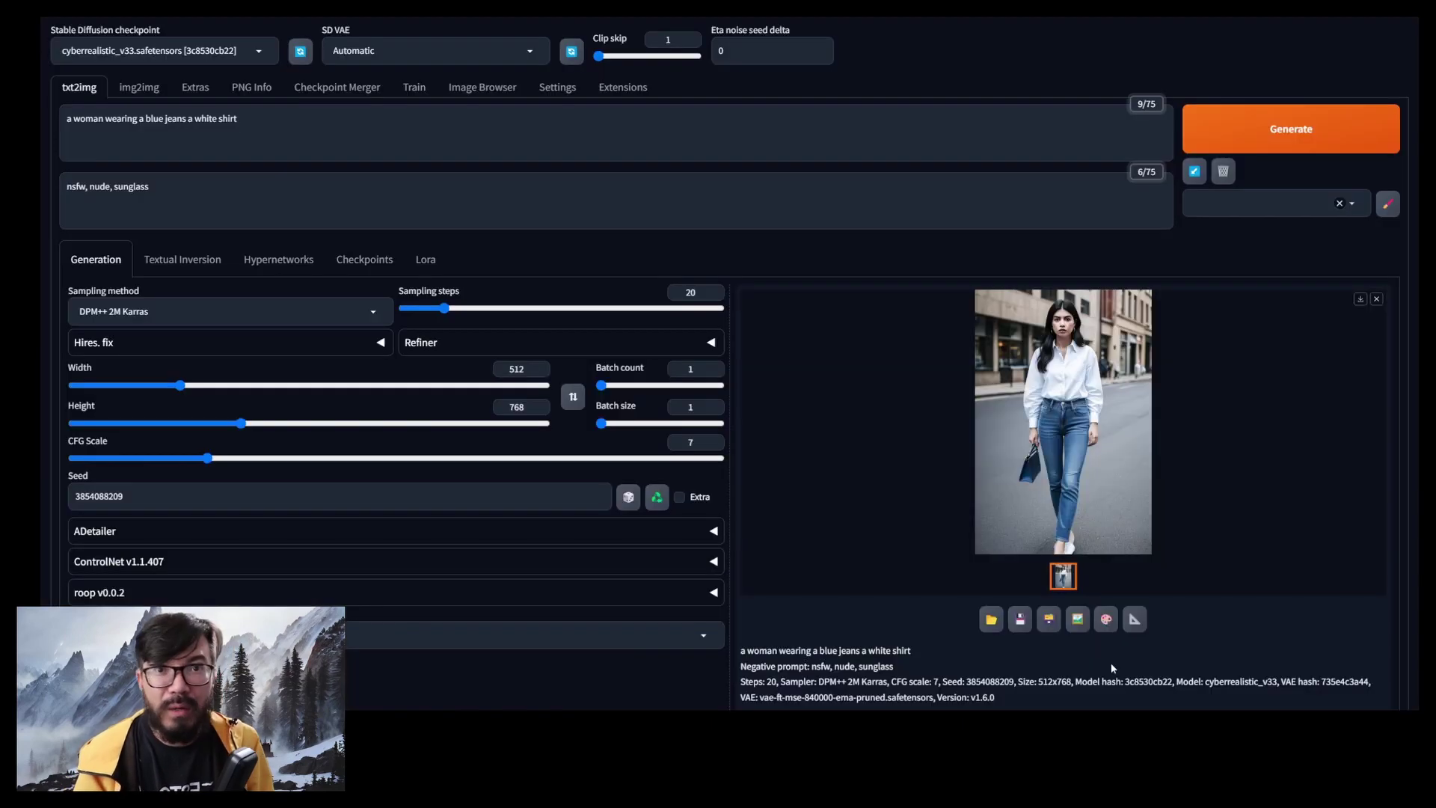
left_click(1111, 625)
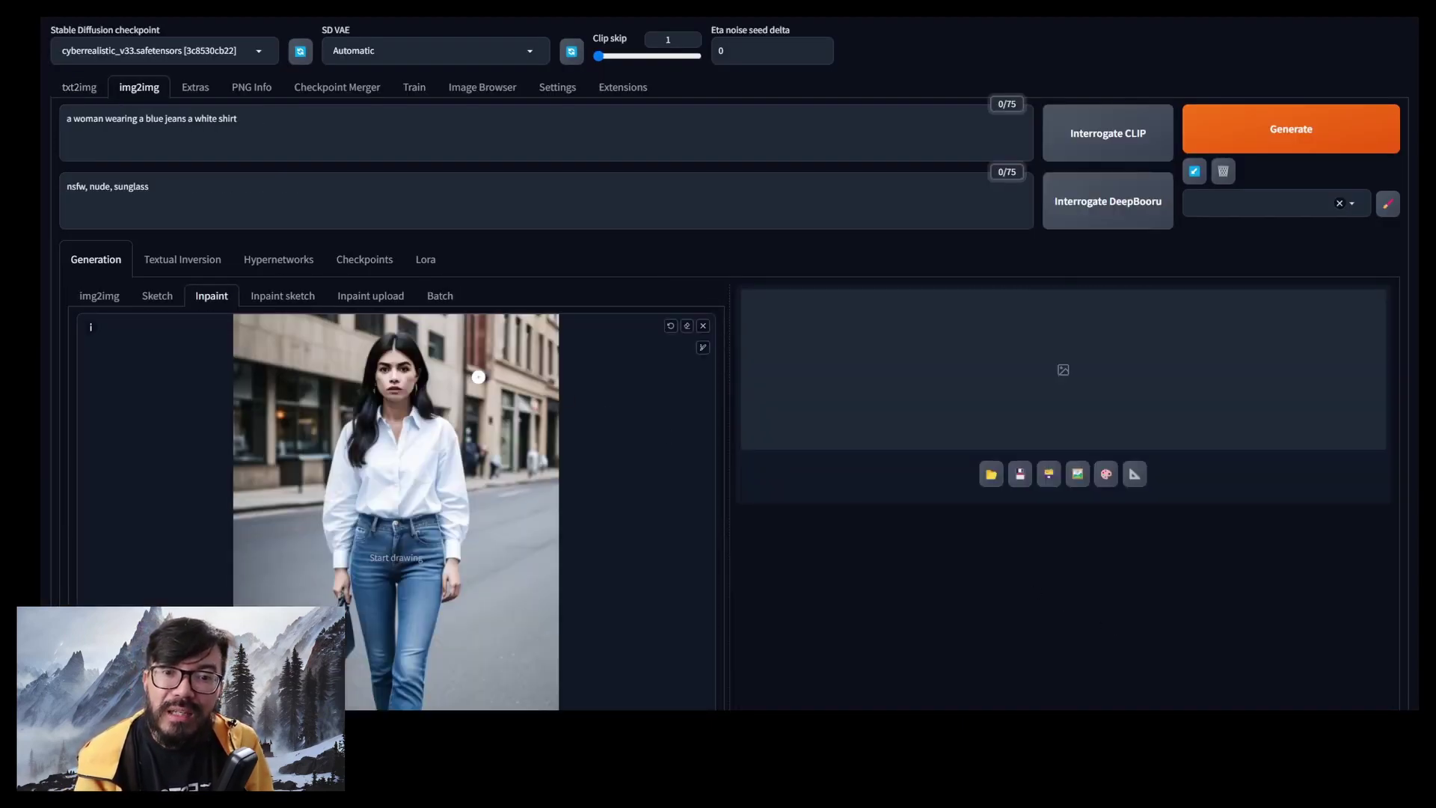
Paint an inpaint mask over the woman's face
mouse_move(394, 363)
left_mouse_down()
mouse_move(389, 383)
mouse_move(404, 366)
mouse_move(395, 385)
mouse_move(419, 385)
left_mouse_up()
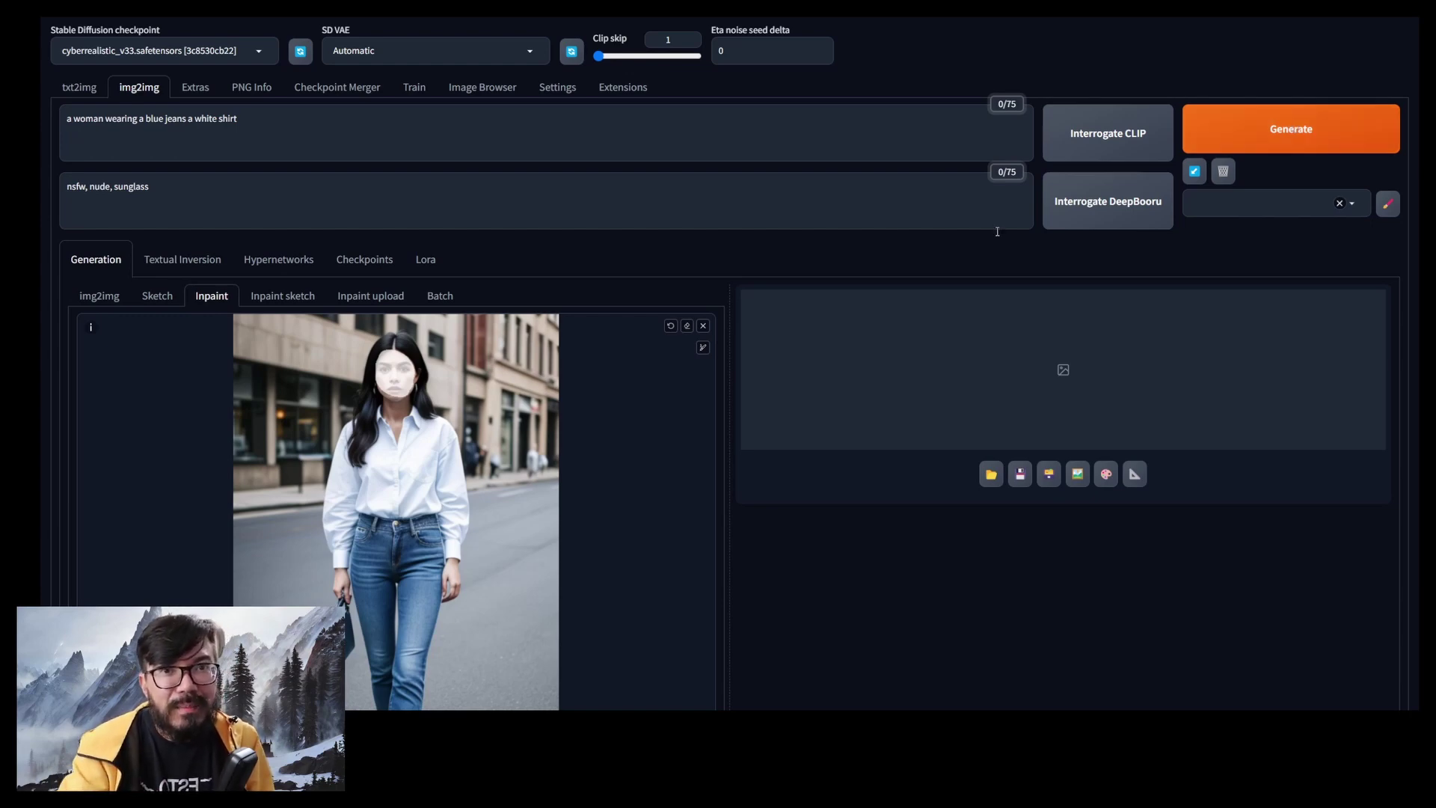
scroll(824, 357, "down", 10)
left_click(171, 310)
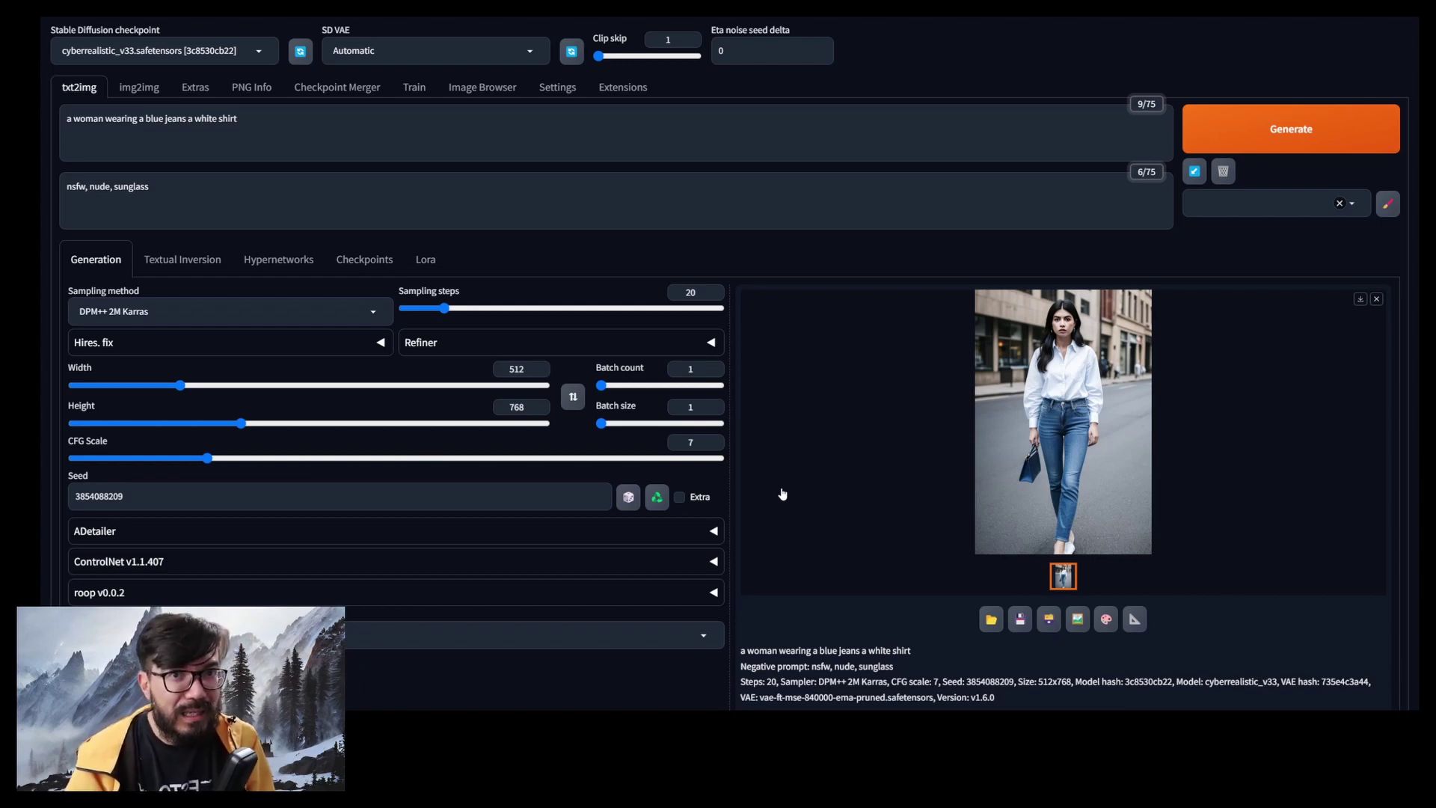
Regenerate the txt2img image with ADetailer enabled on the face_yolov8n.pt model, and view the result at full size
left_click(139, 540)
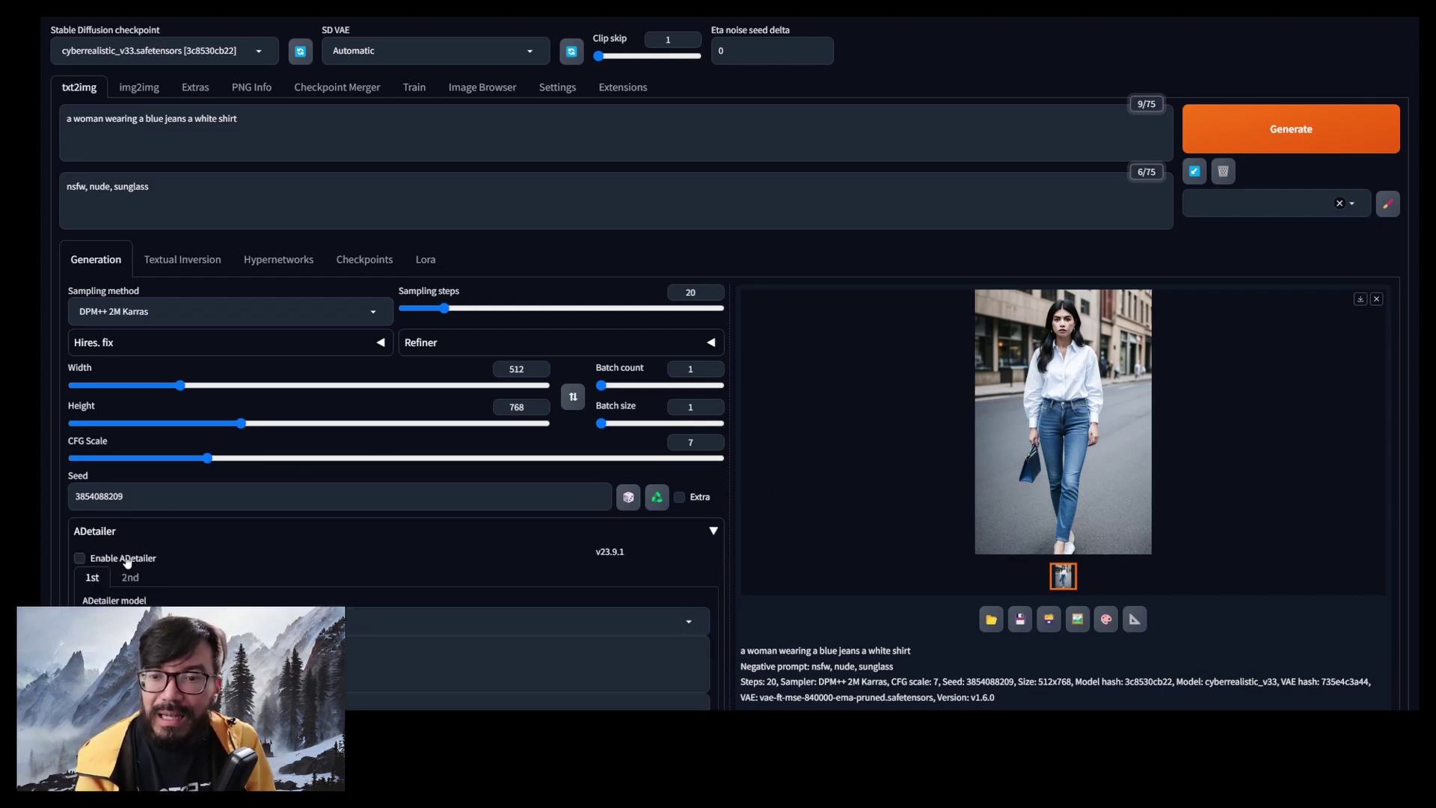
left_click(127, 557)
scroll(194, 554, "down", 4)
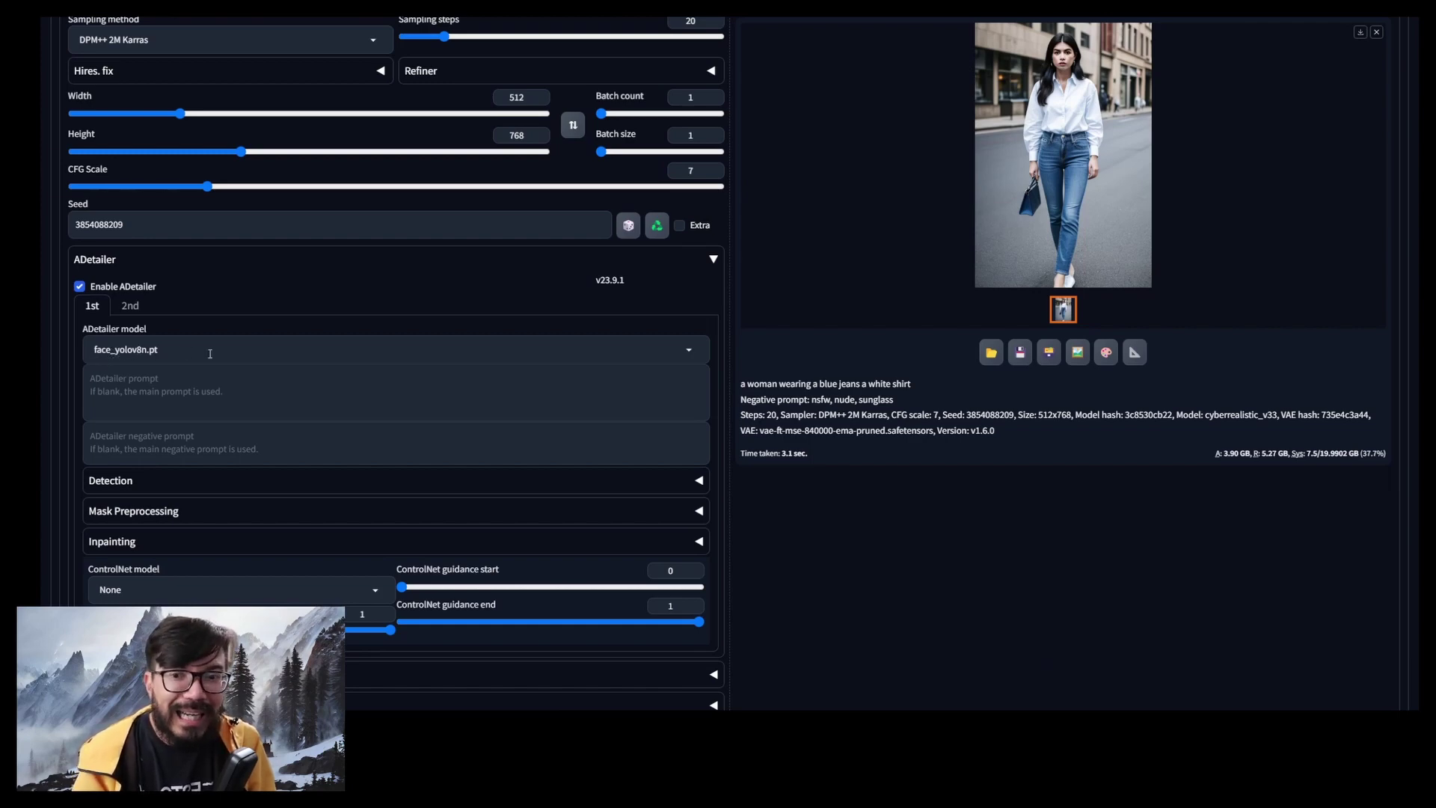
scroll(477, 503, "up", 4)
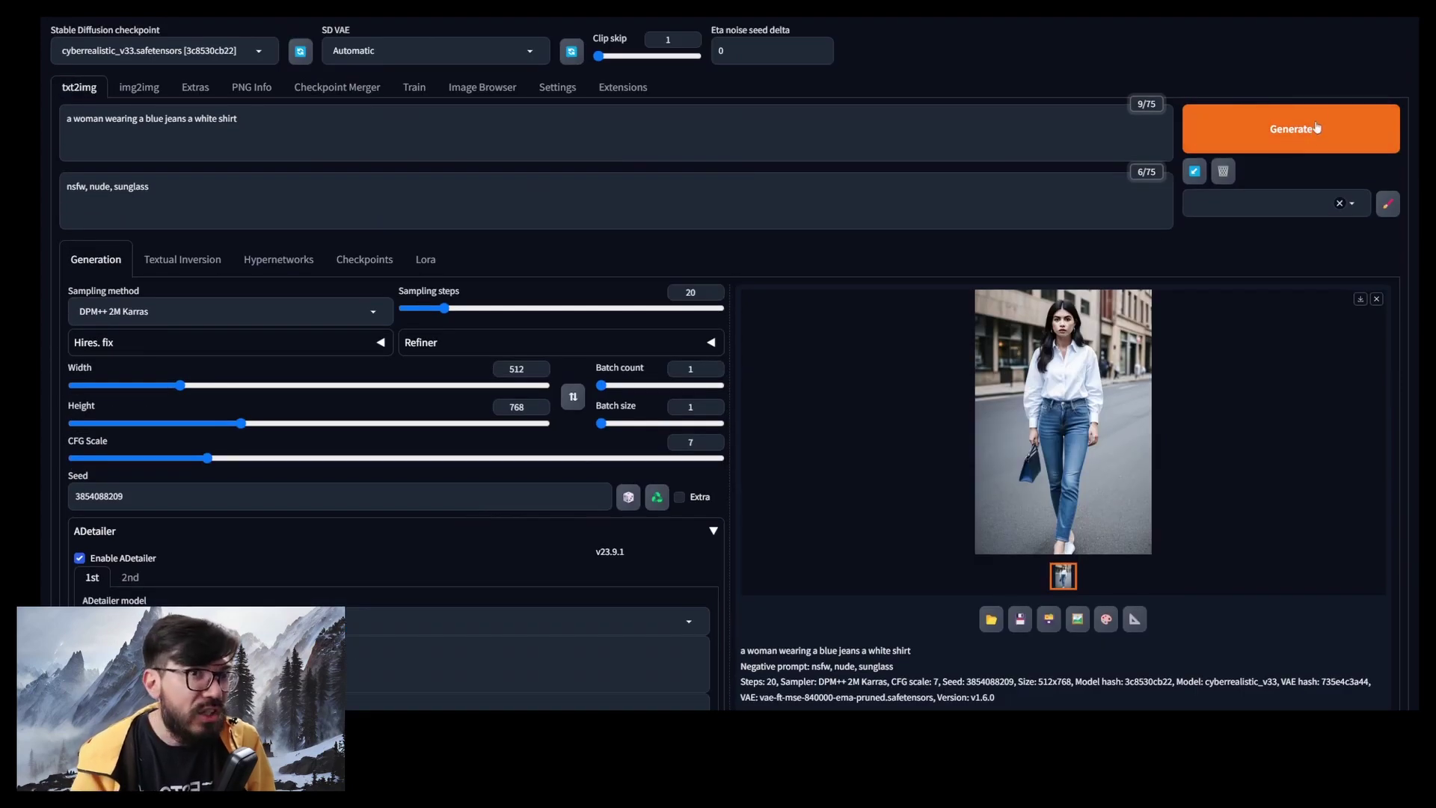
left_click(1277, 111)
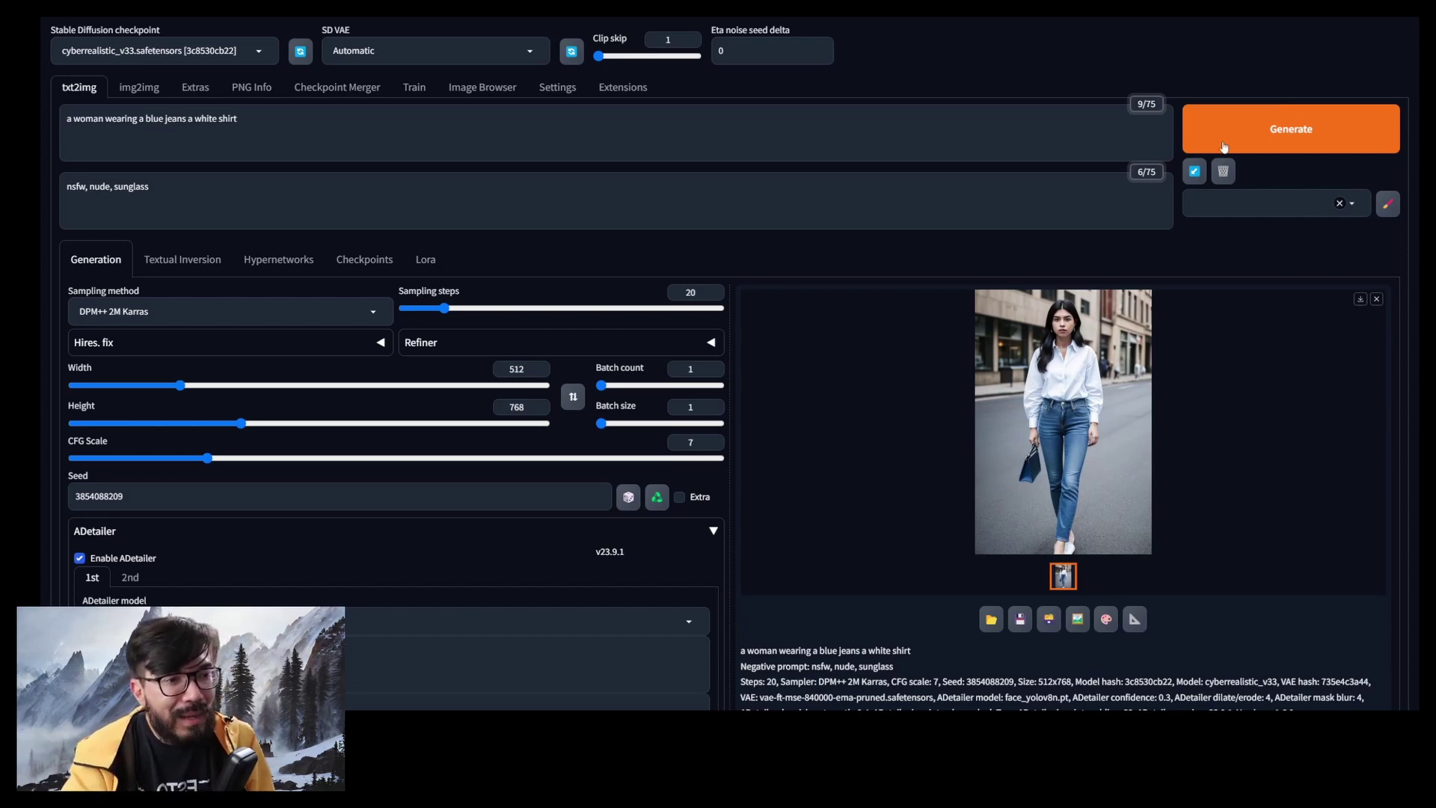
left_click(1109, 348)
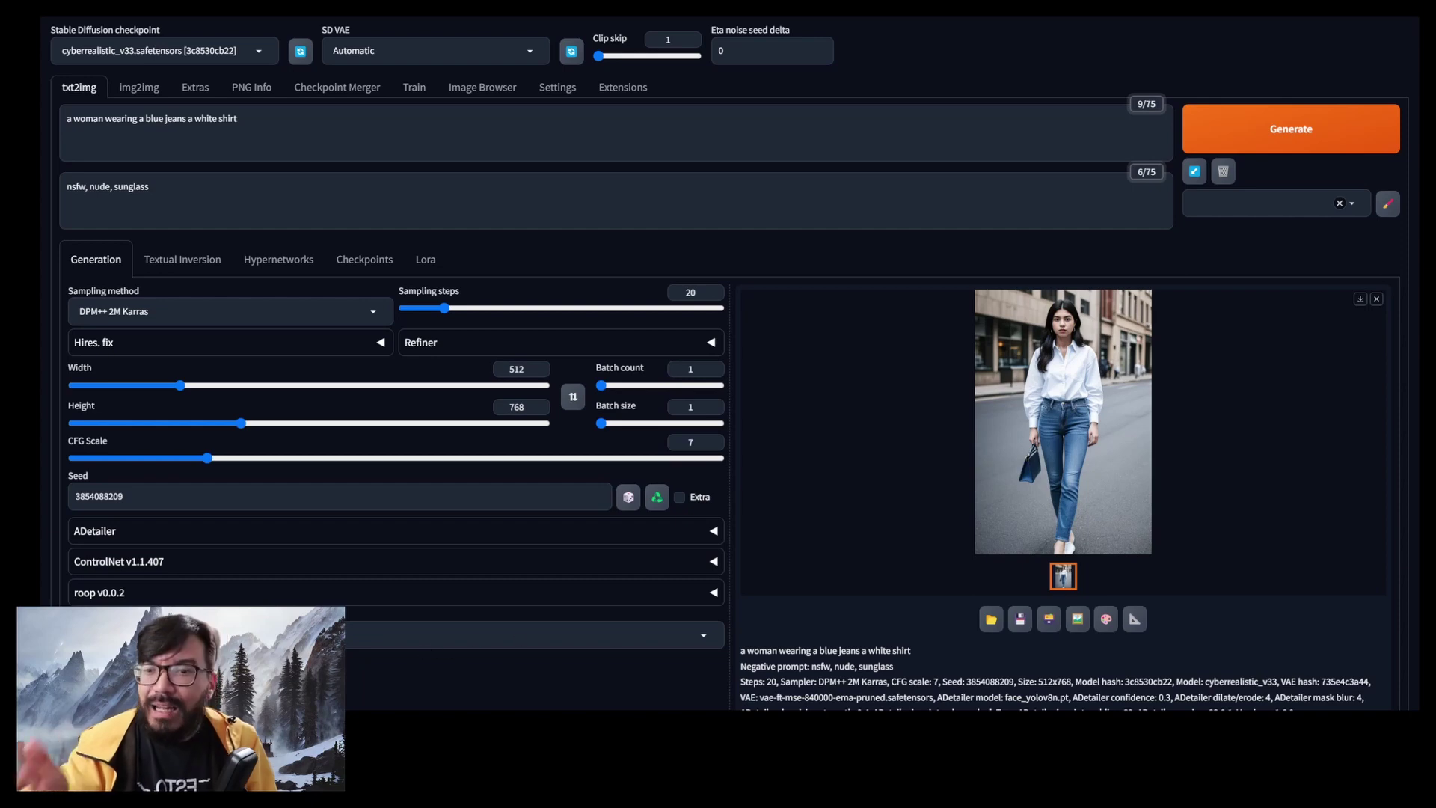
Enable ControlNet Unit 0 for OpenPose with Pixel Perfect and the dw_openpose_full preprocessor, using the seated woman's photo as the pose reference
left_click(248, 564)
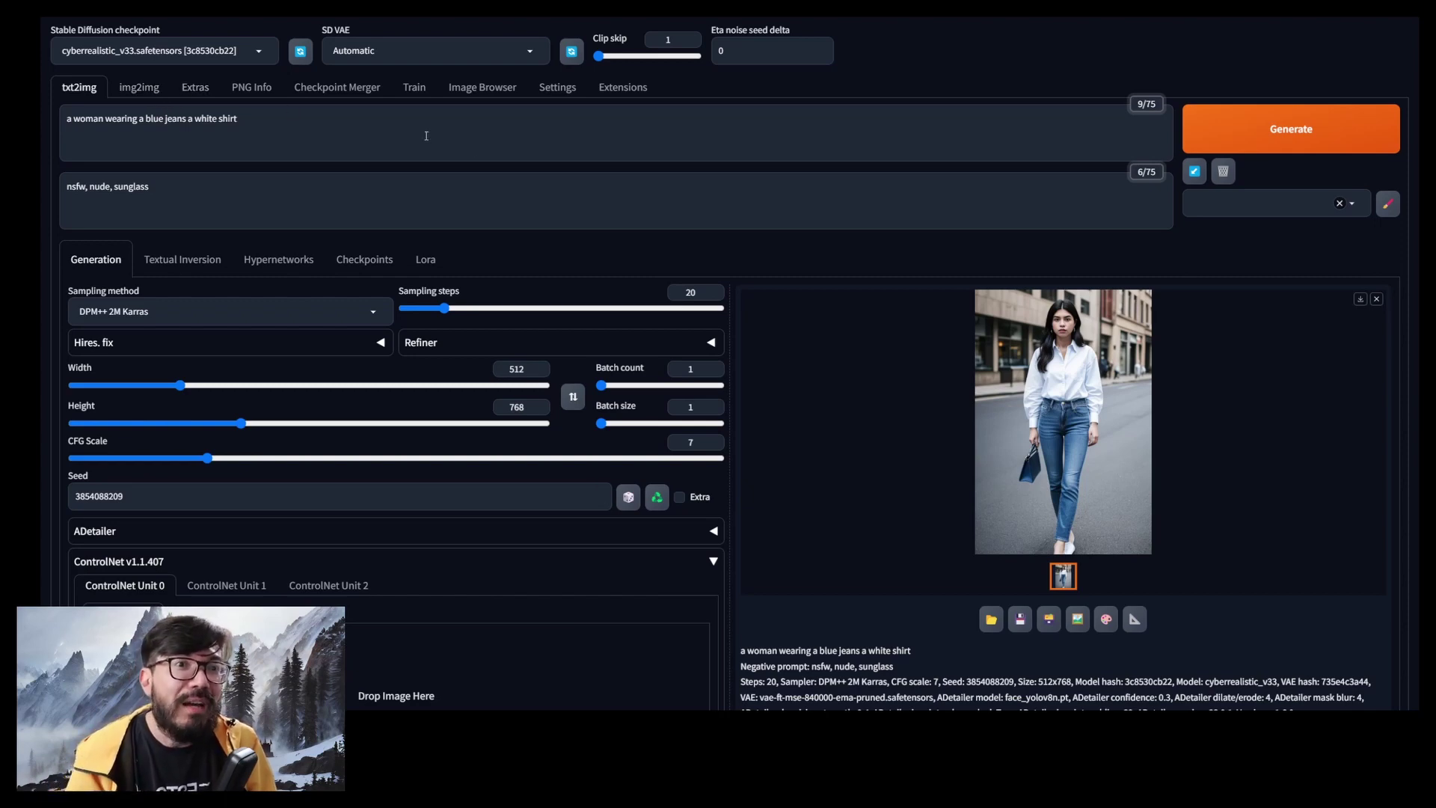
scroll(640, 277, "down", 5)
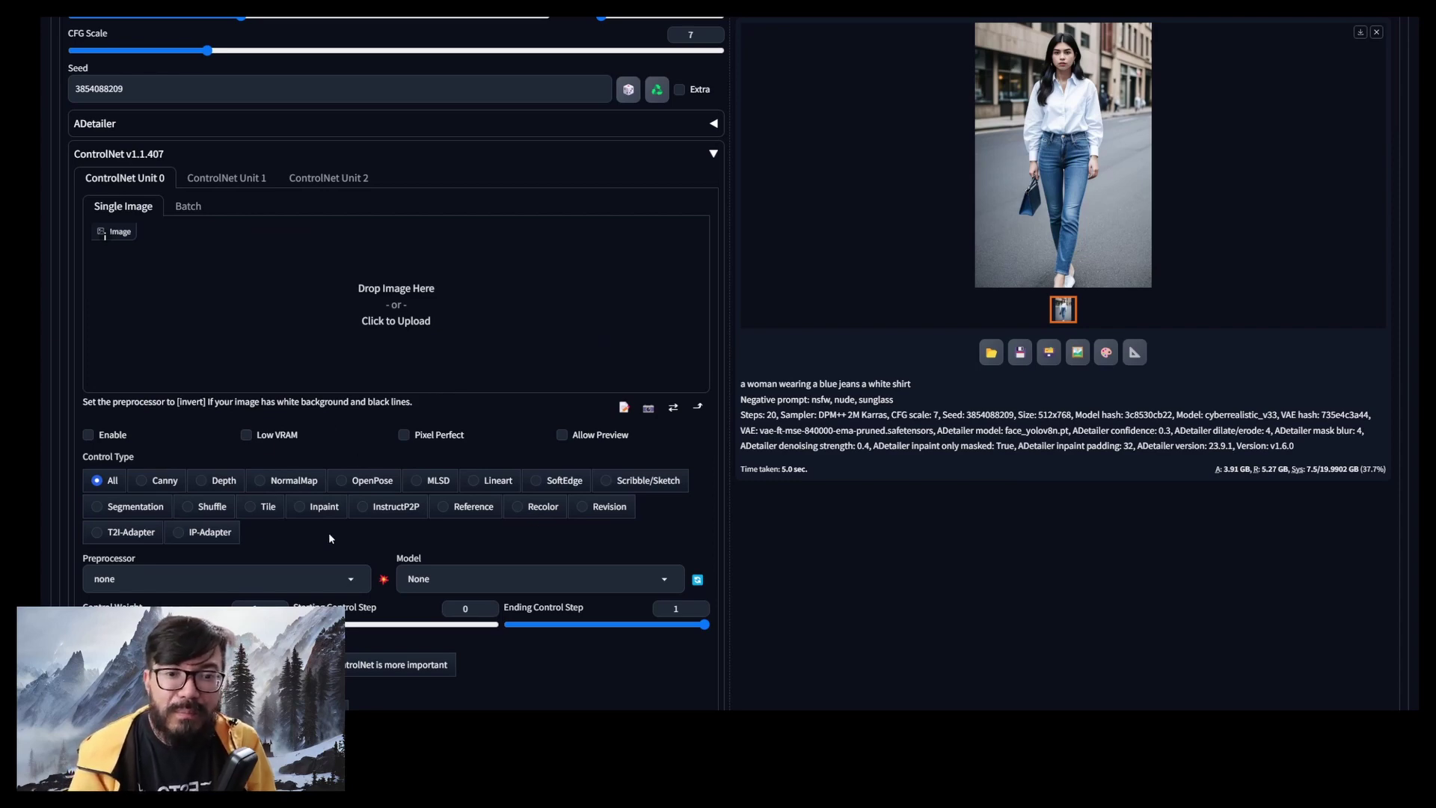
left_click(343, 483)
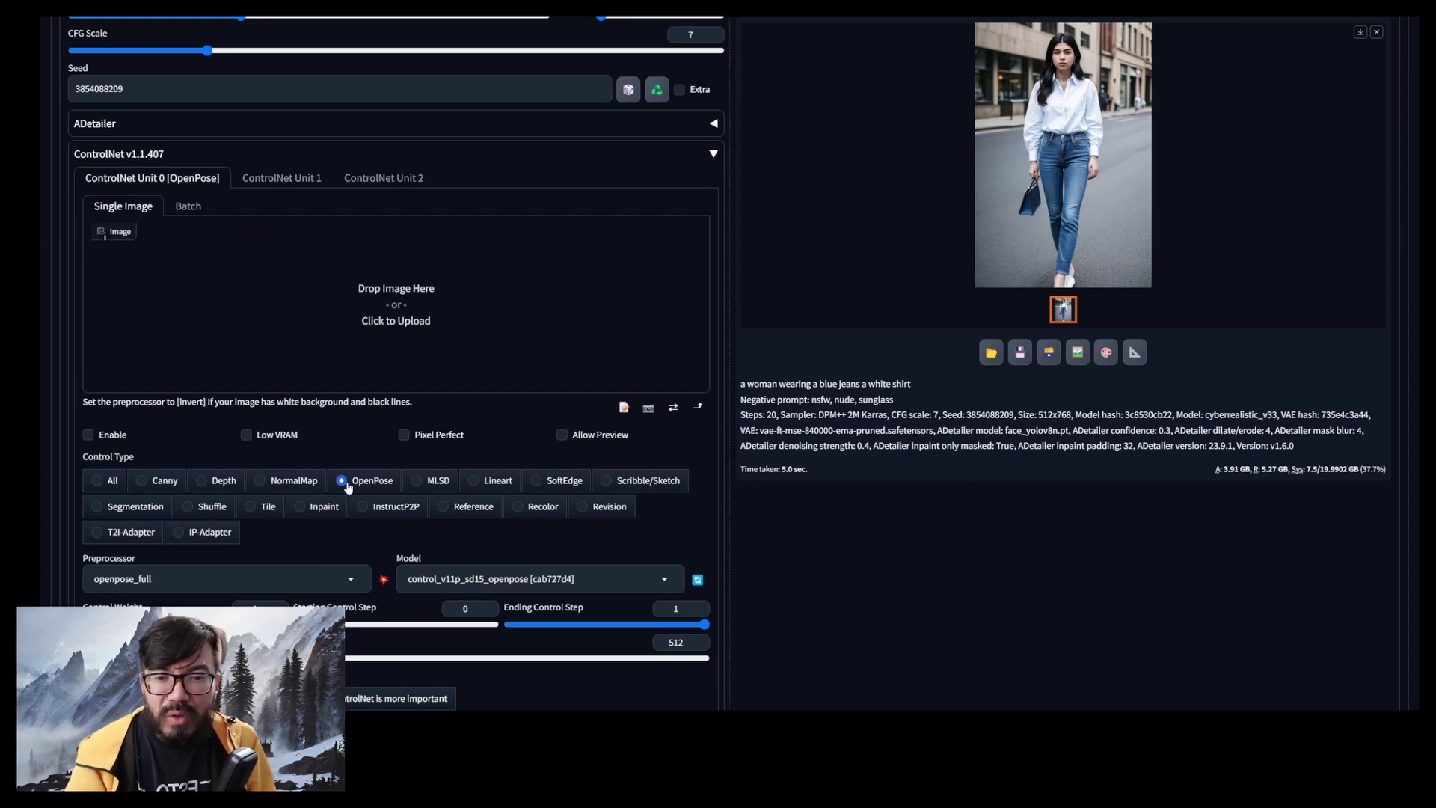
left_click(106, 437)
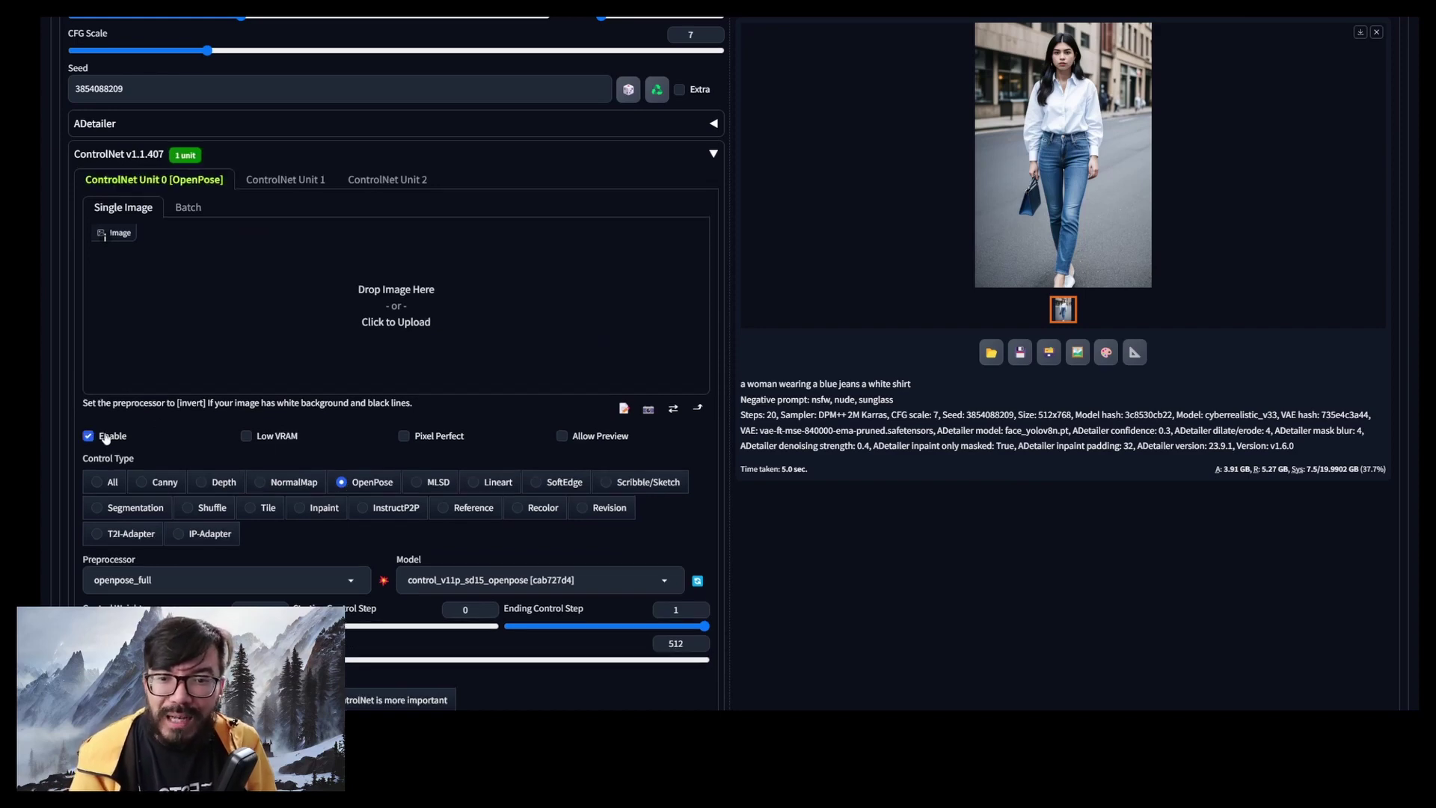
left_click(427, 438)
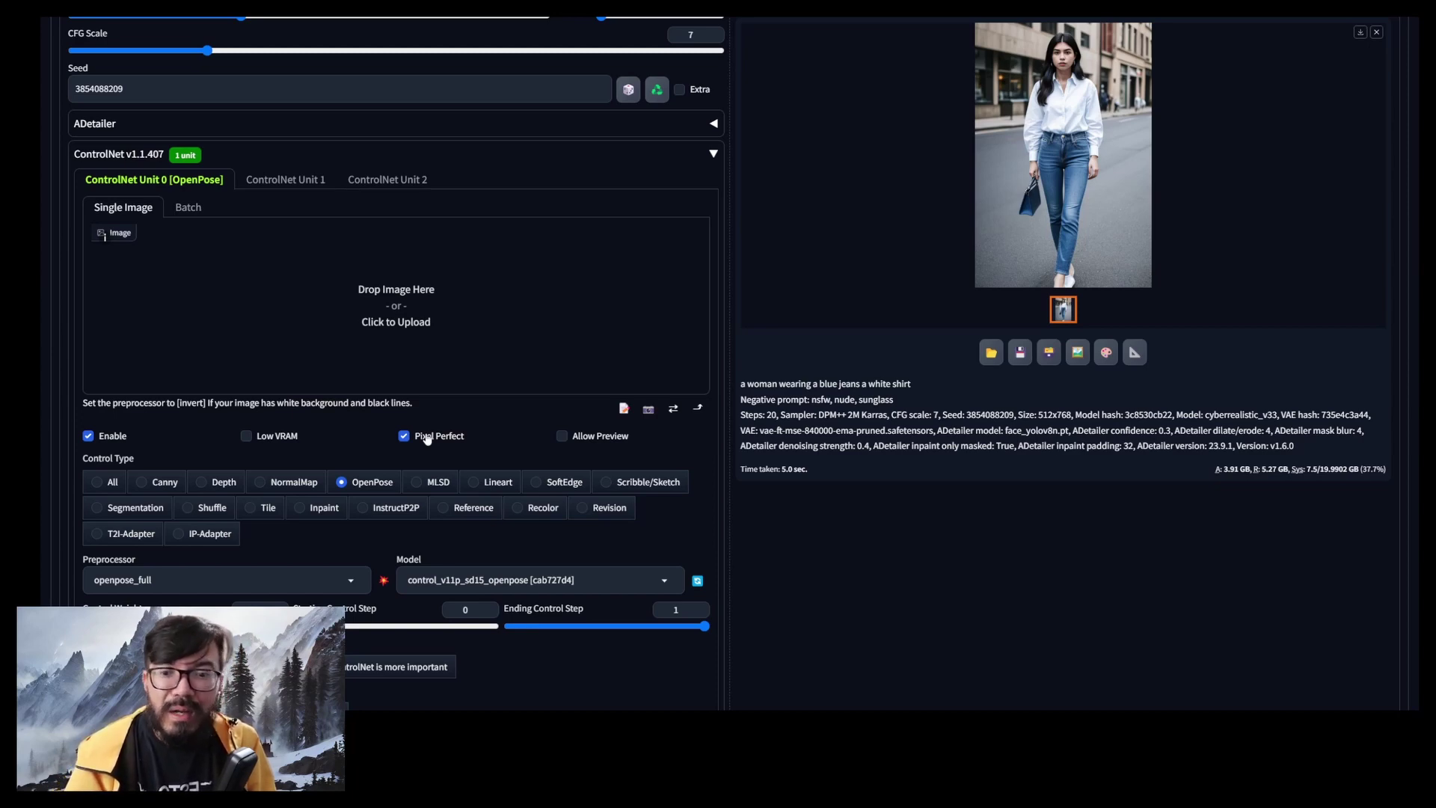
left_click(299, 580)
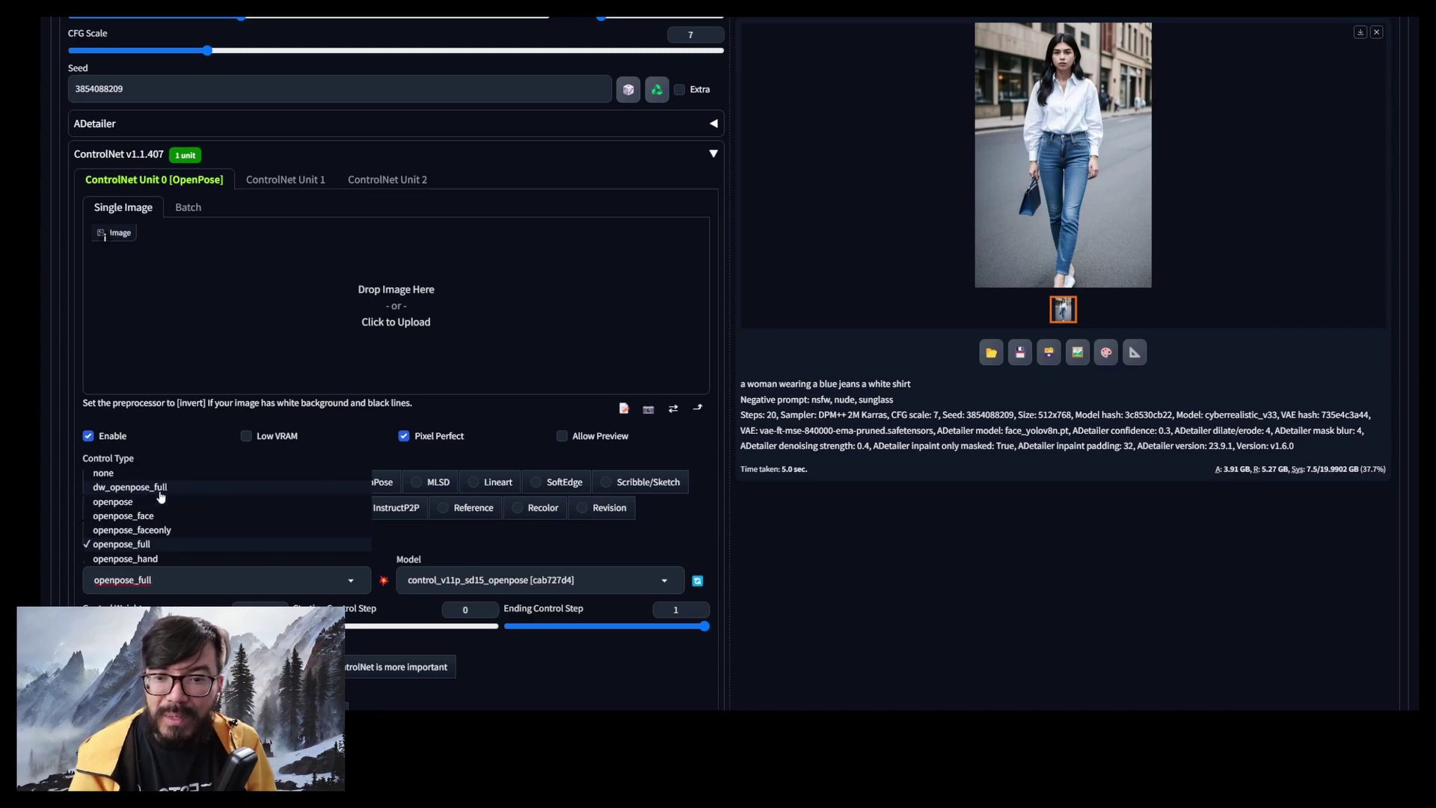
left_click(127, 490)
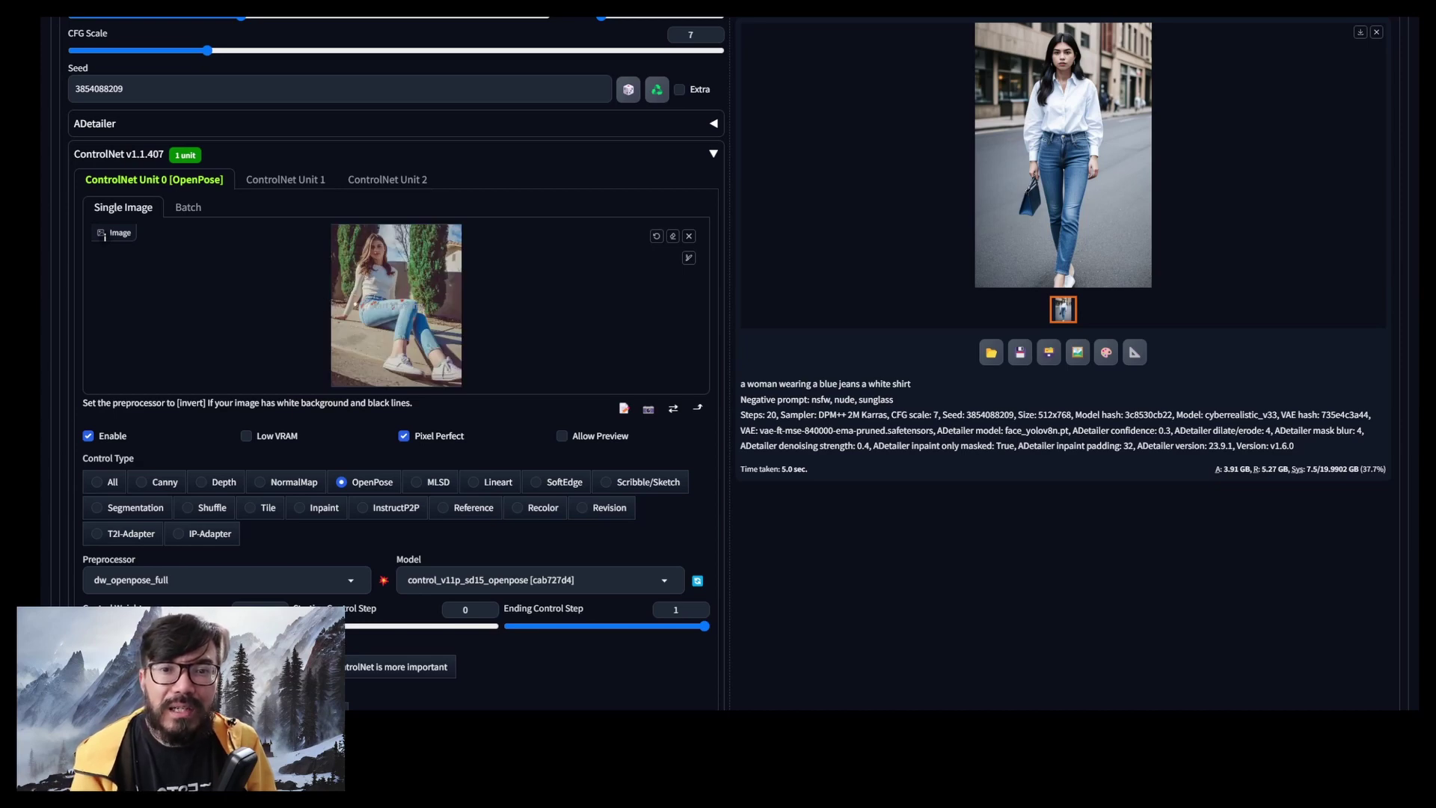
Generate the image in the ControlNet reference pose and view the result at full size
scroll(472, 408, "up", 5)
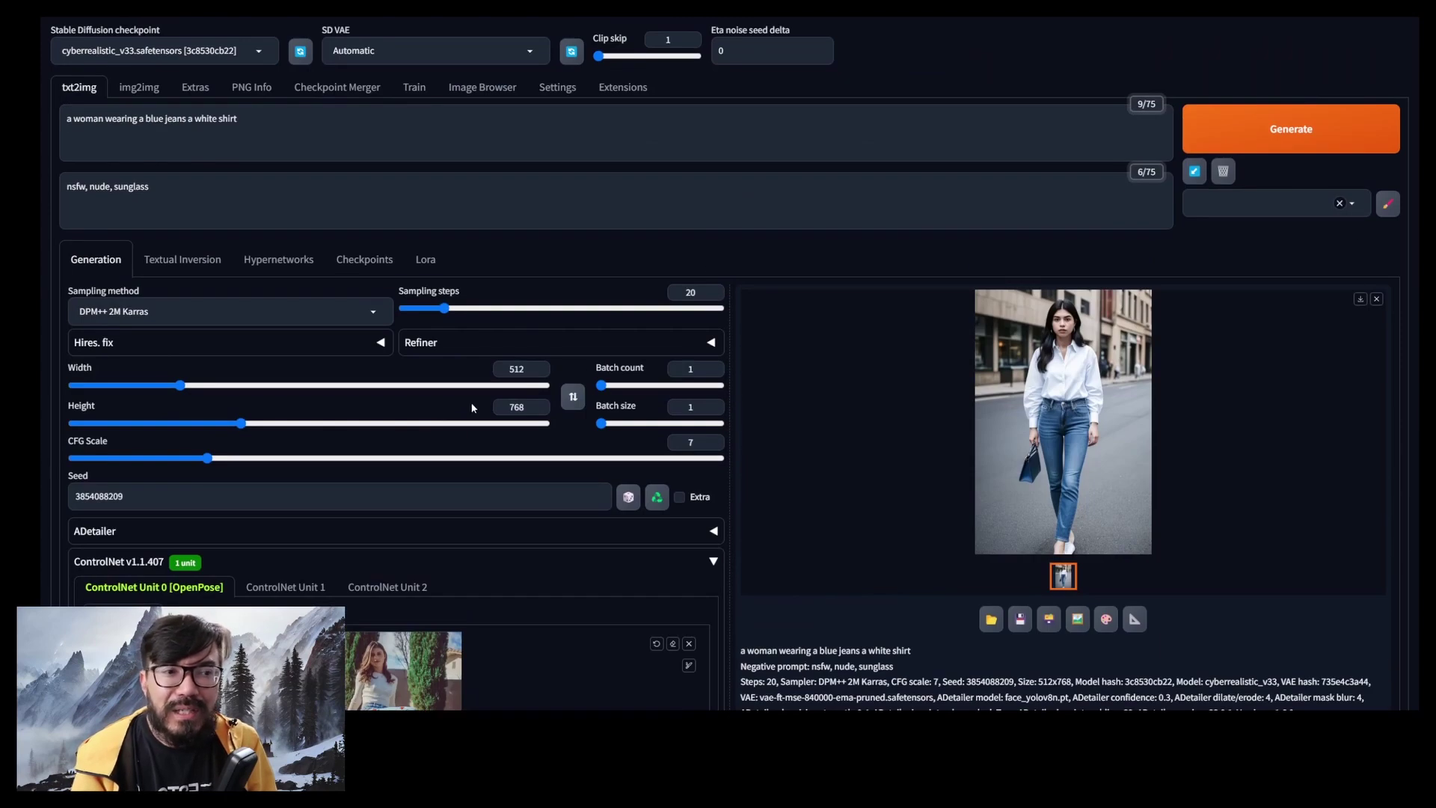
left_click(1223, 141)
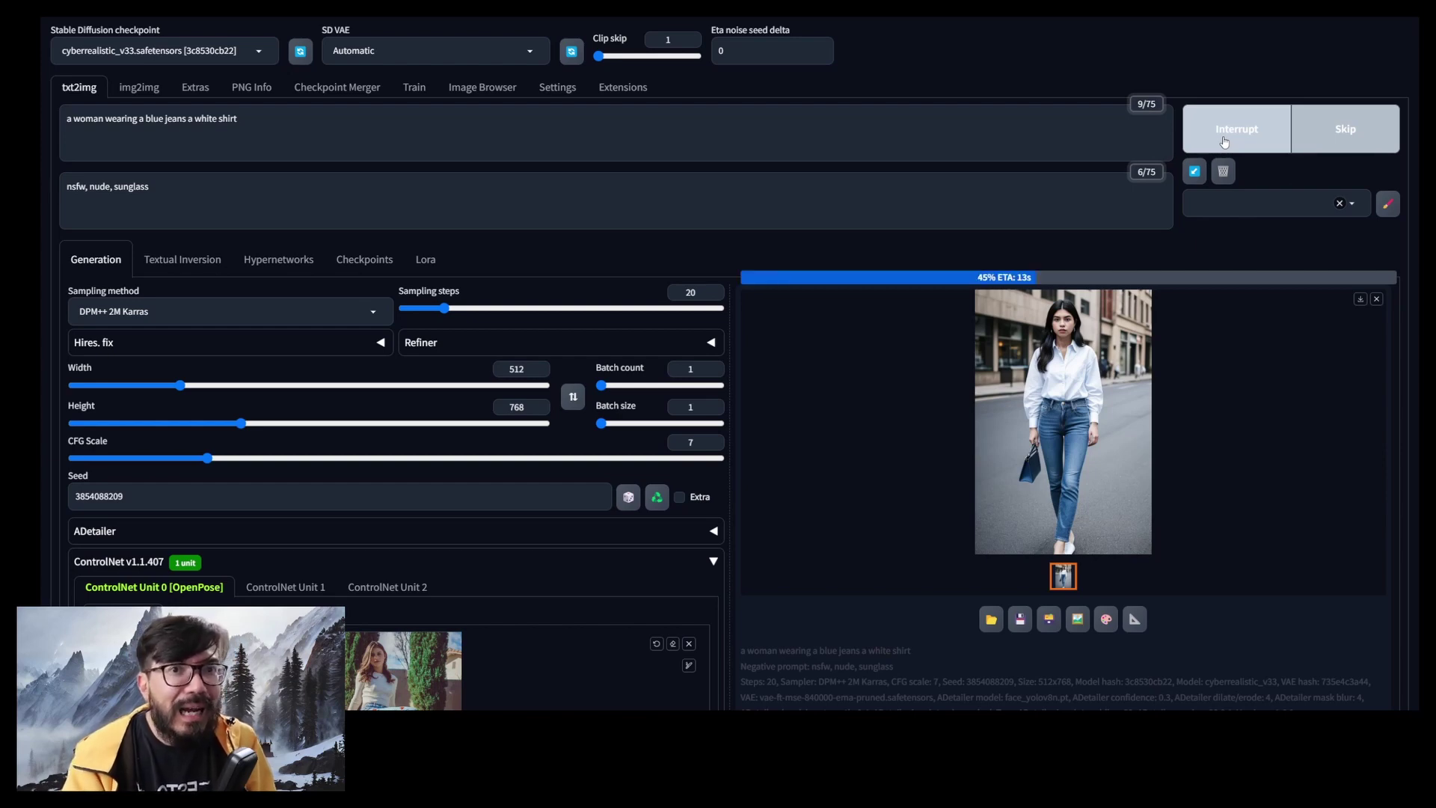
left_click(1086, 348)
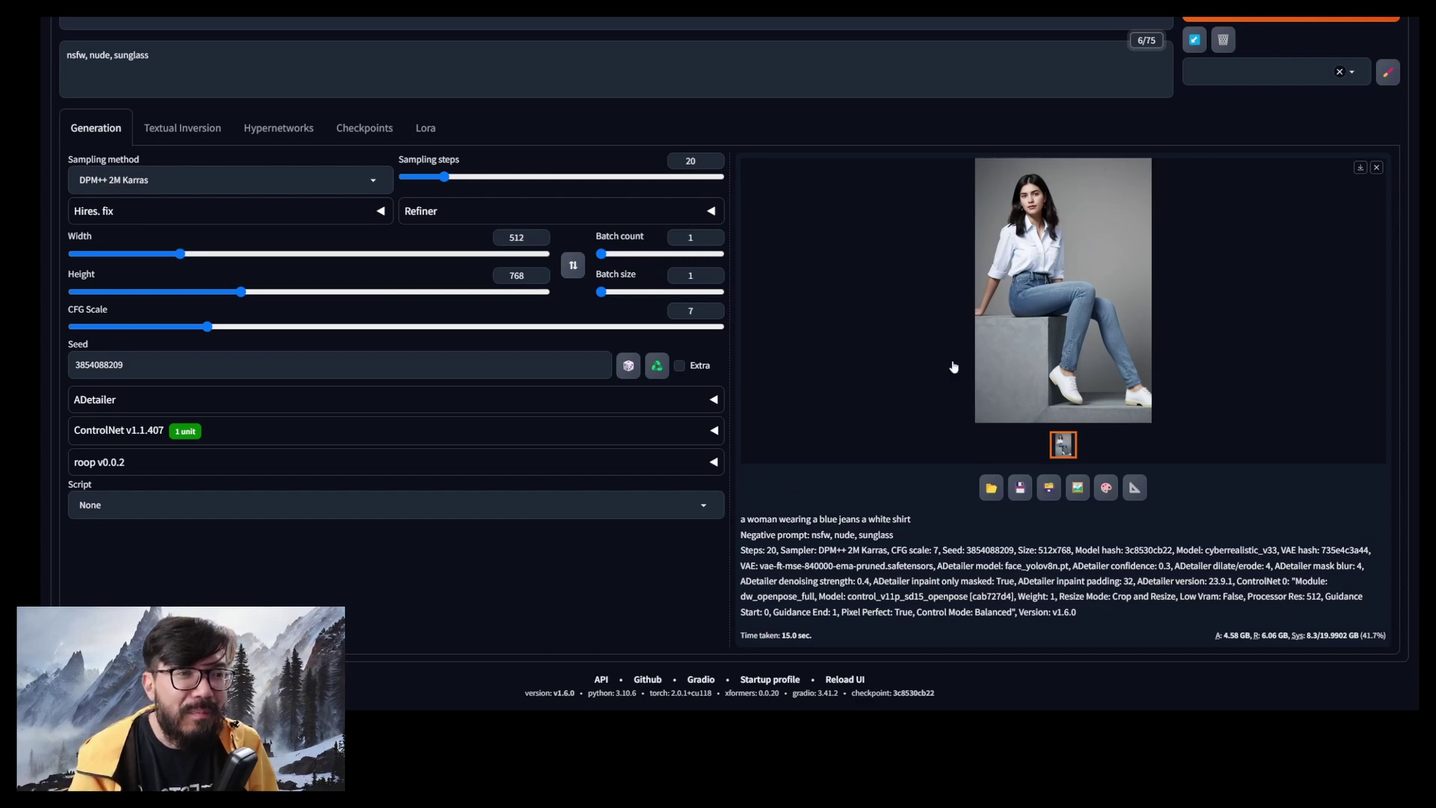
left_click(1011, 330)
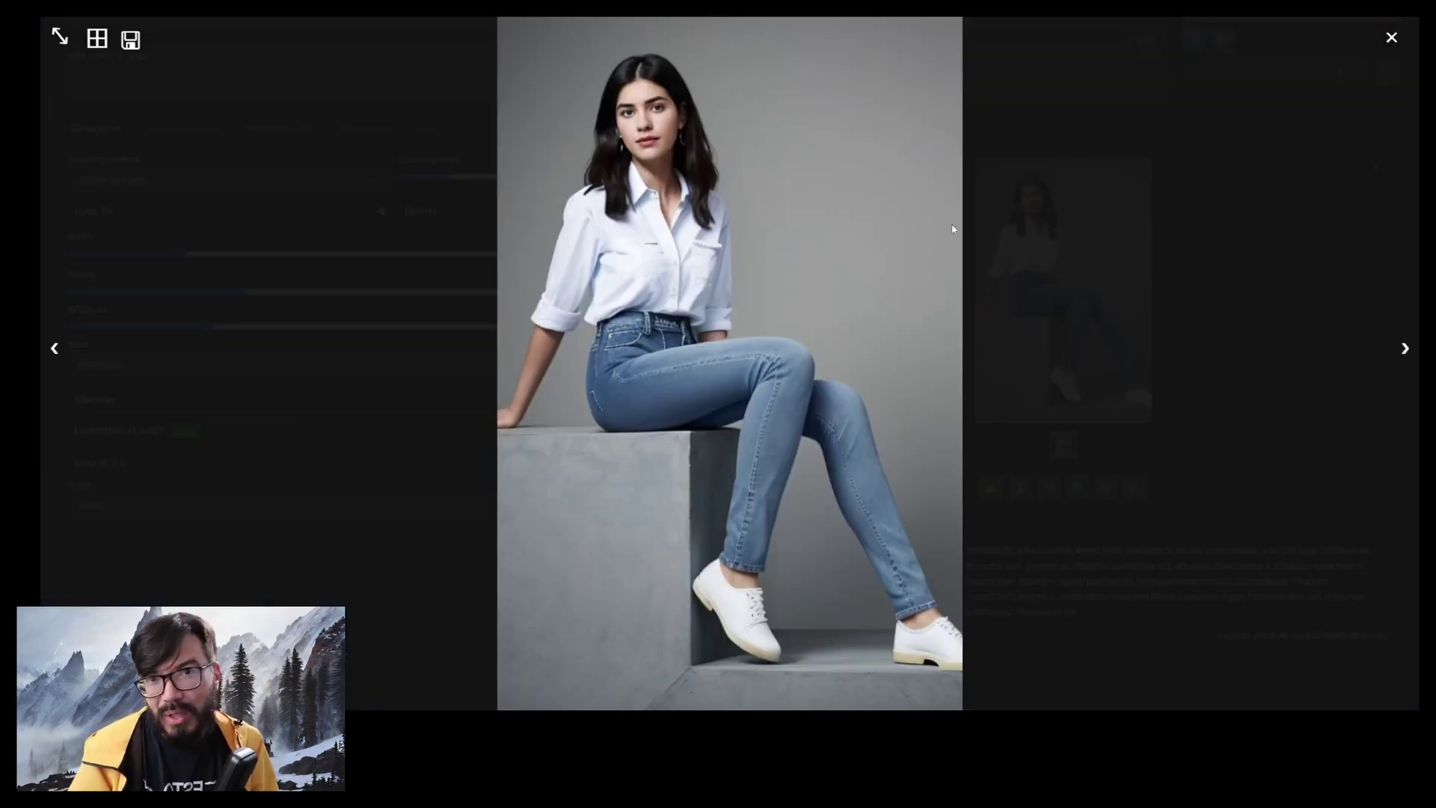
left_click(1123, 223)
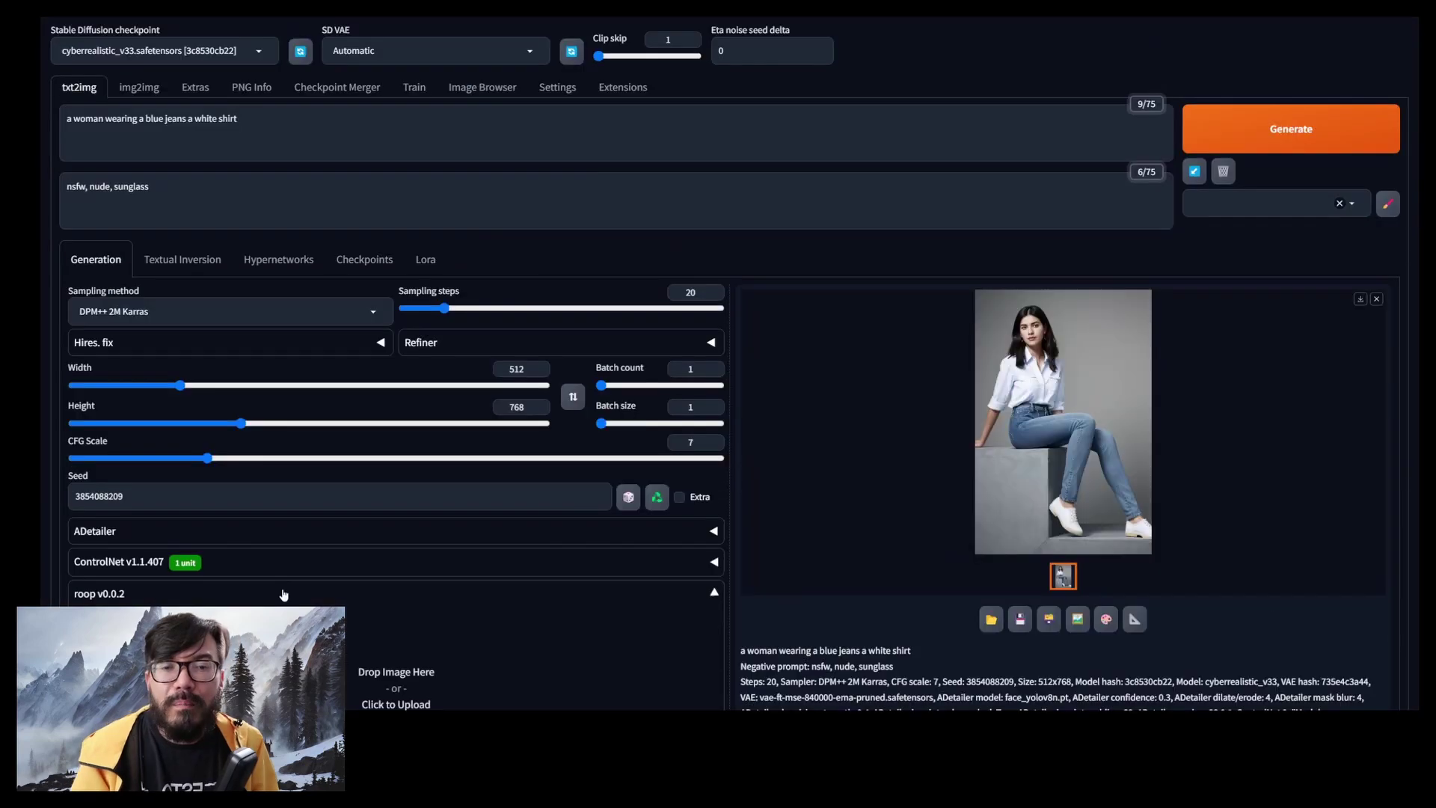
Enable roop with the smiling long-haired woman's portrait as the source face, and generate the face-swapped image
scroll(207, 420, "down", 5)
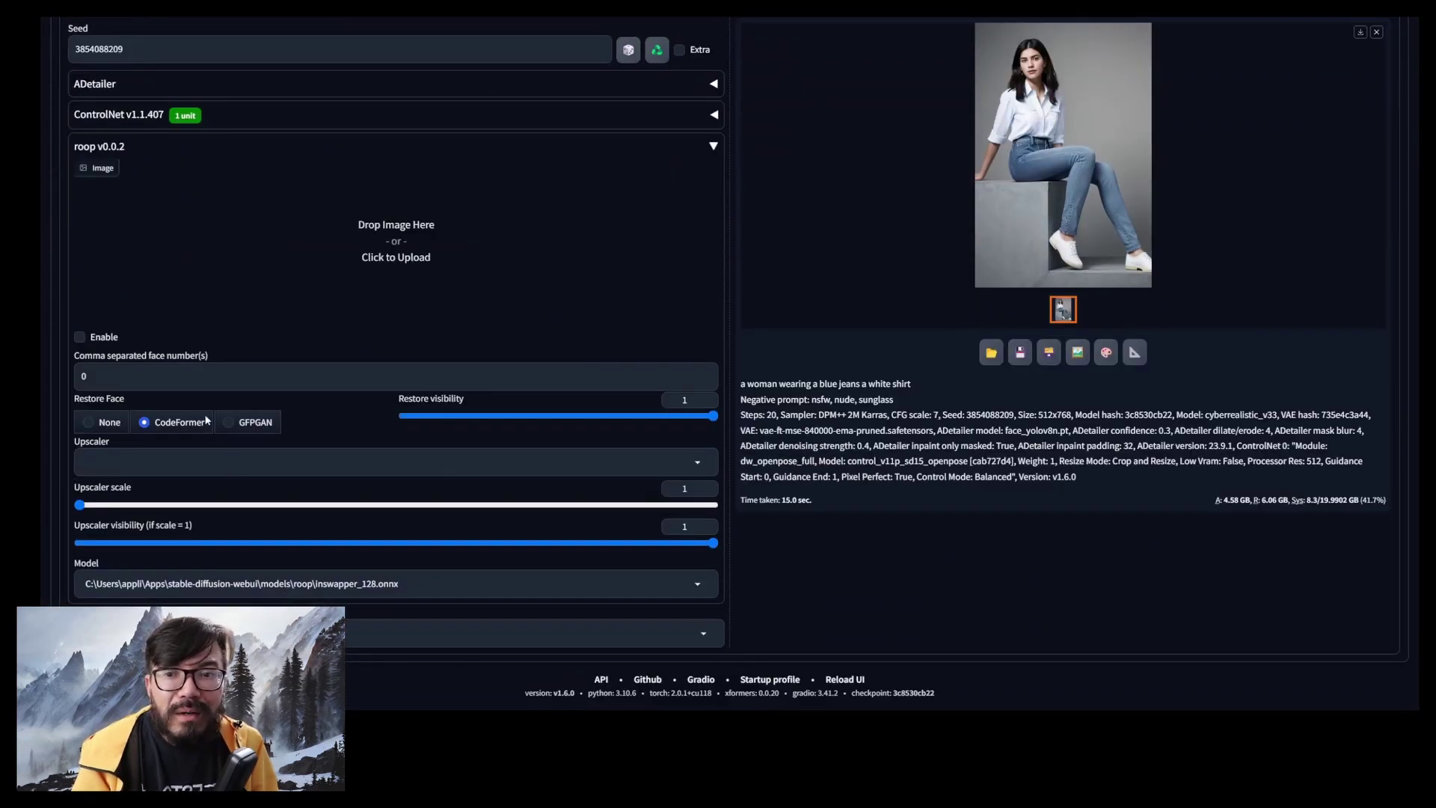
left_click(112, 338)
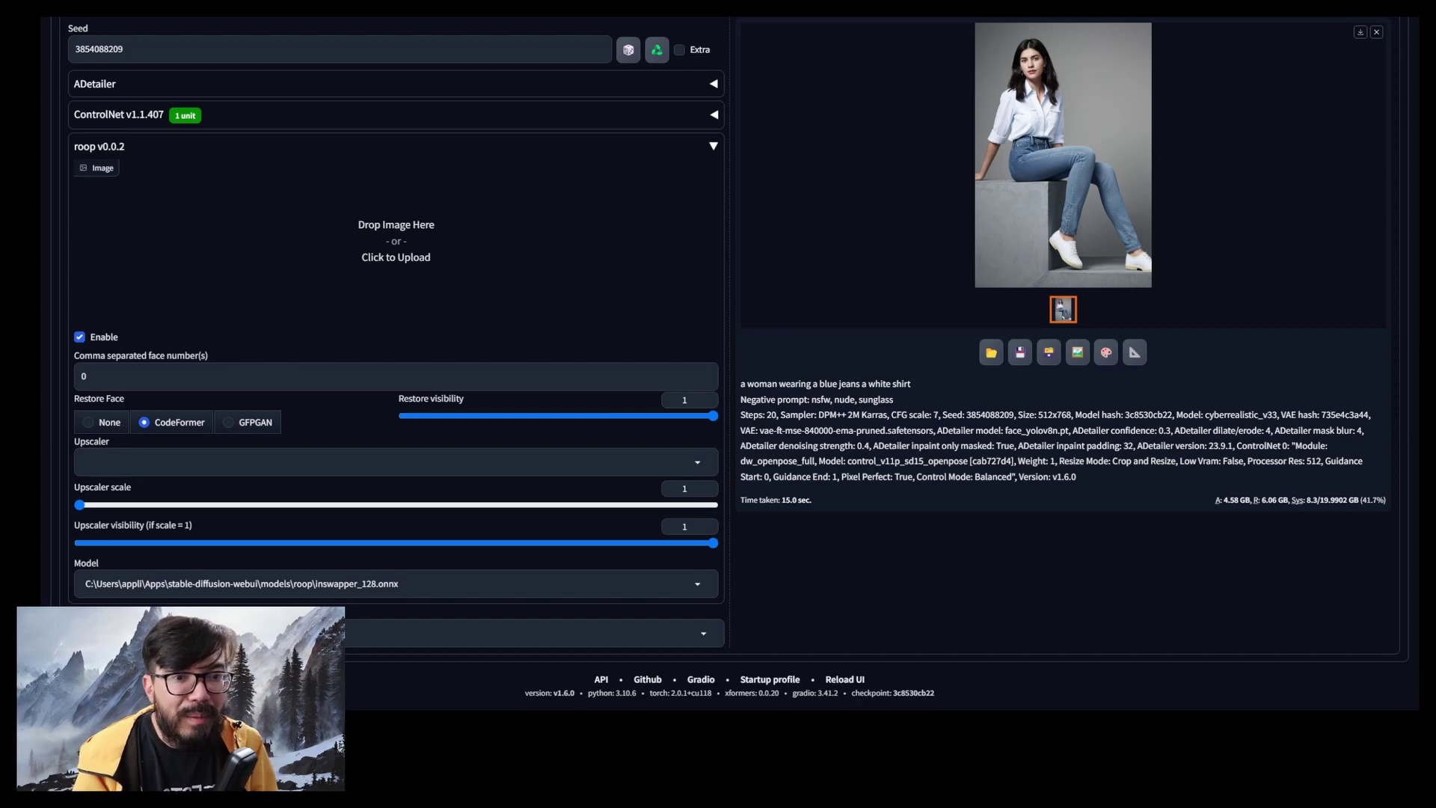
left_click_drag(44, 236, 290, 236)
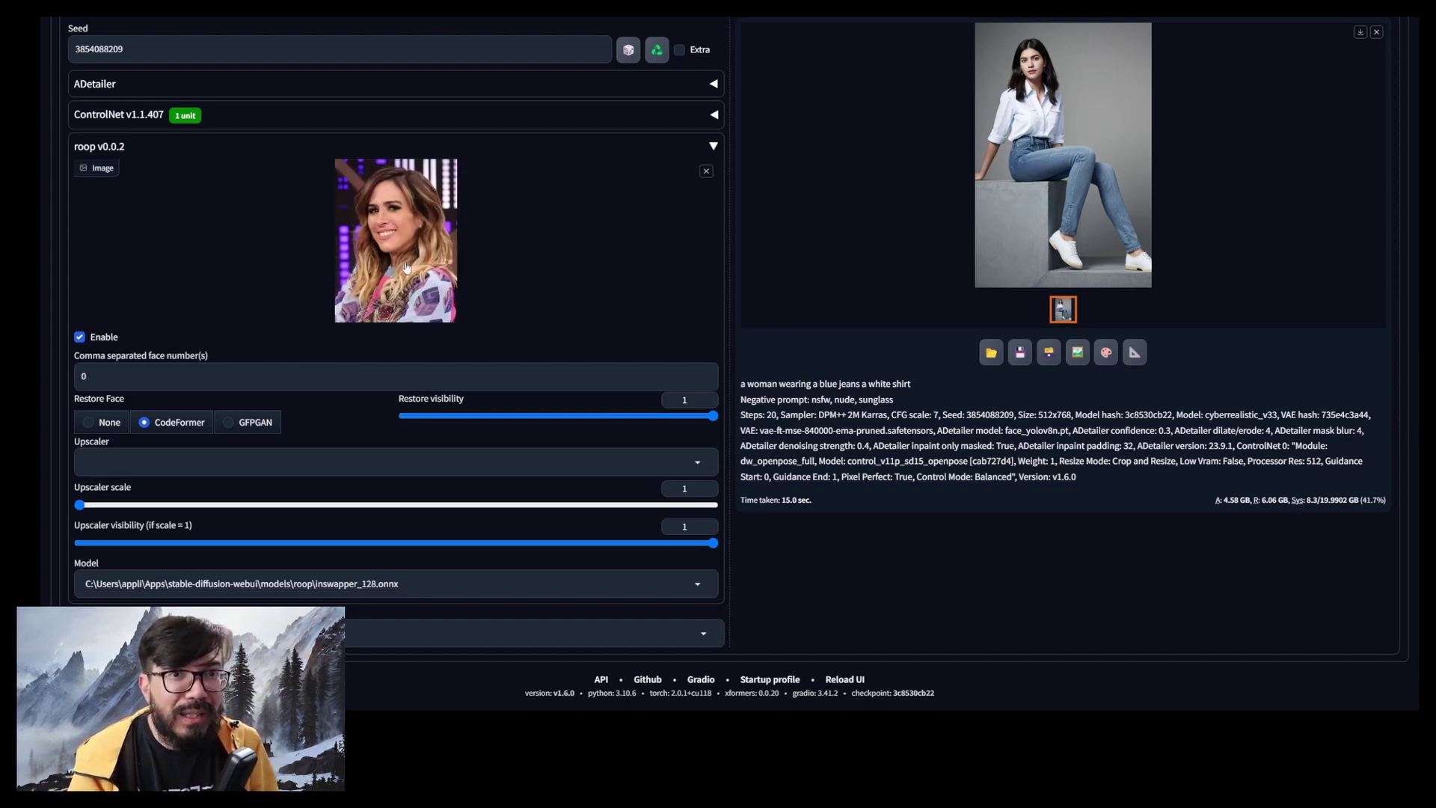
scroll(290, 236, "up", 6)
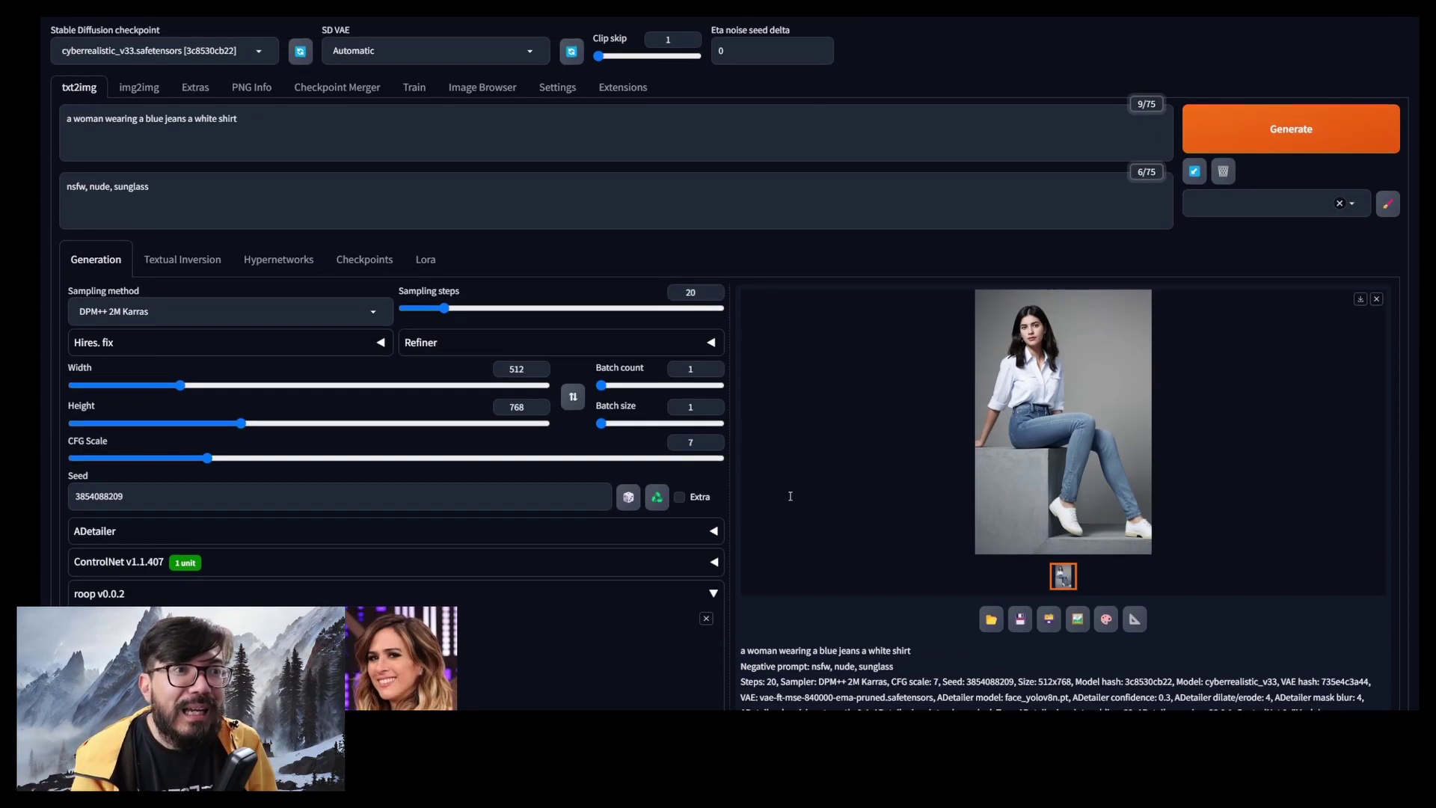
left_click(1290, 123)
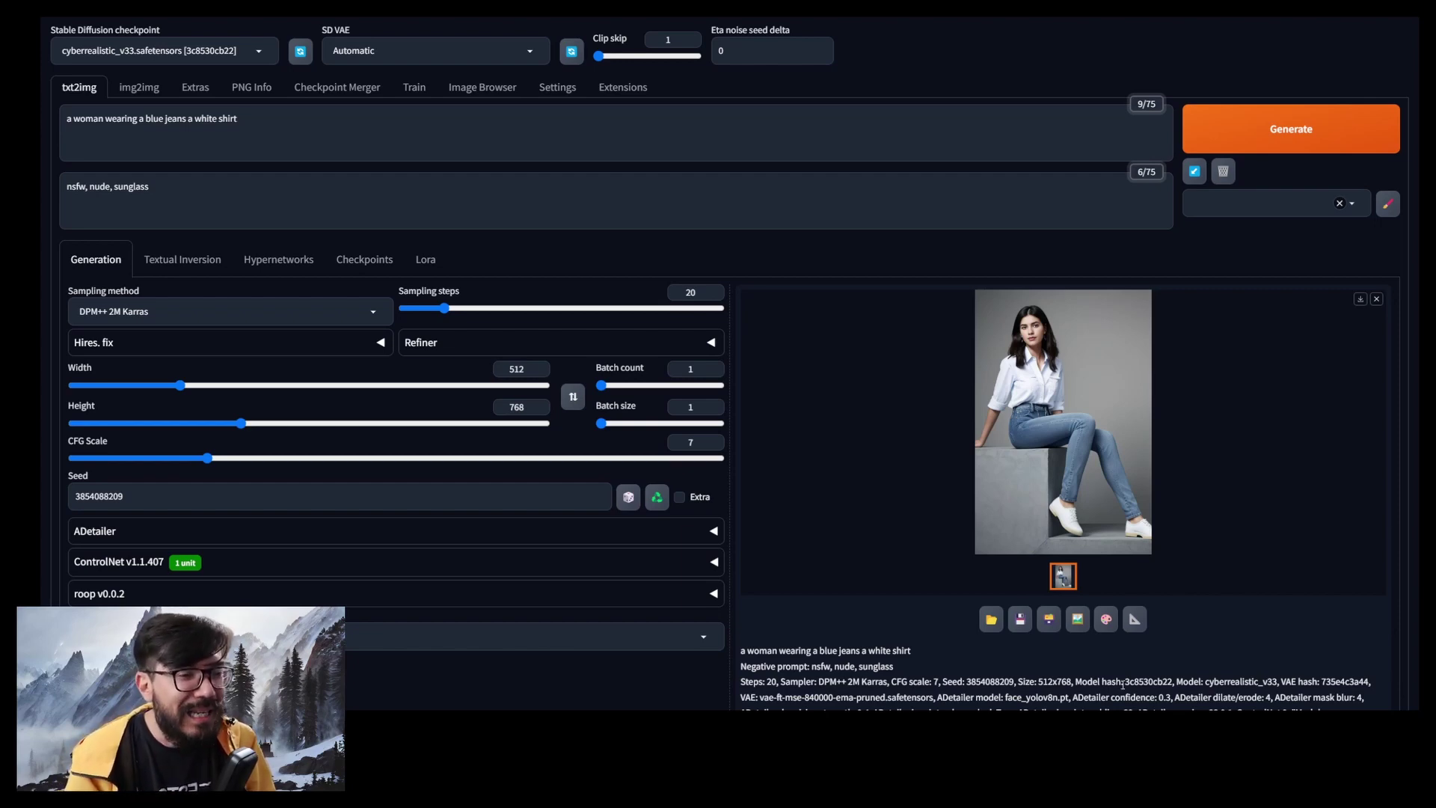
Send the seated woman's image to Extras and set background removal to u2net
left_click(1136, 620)
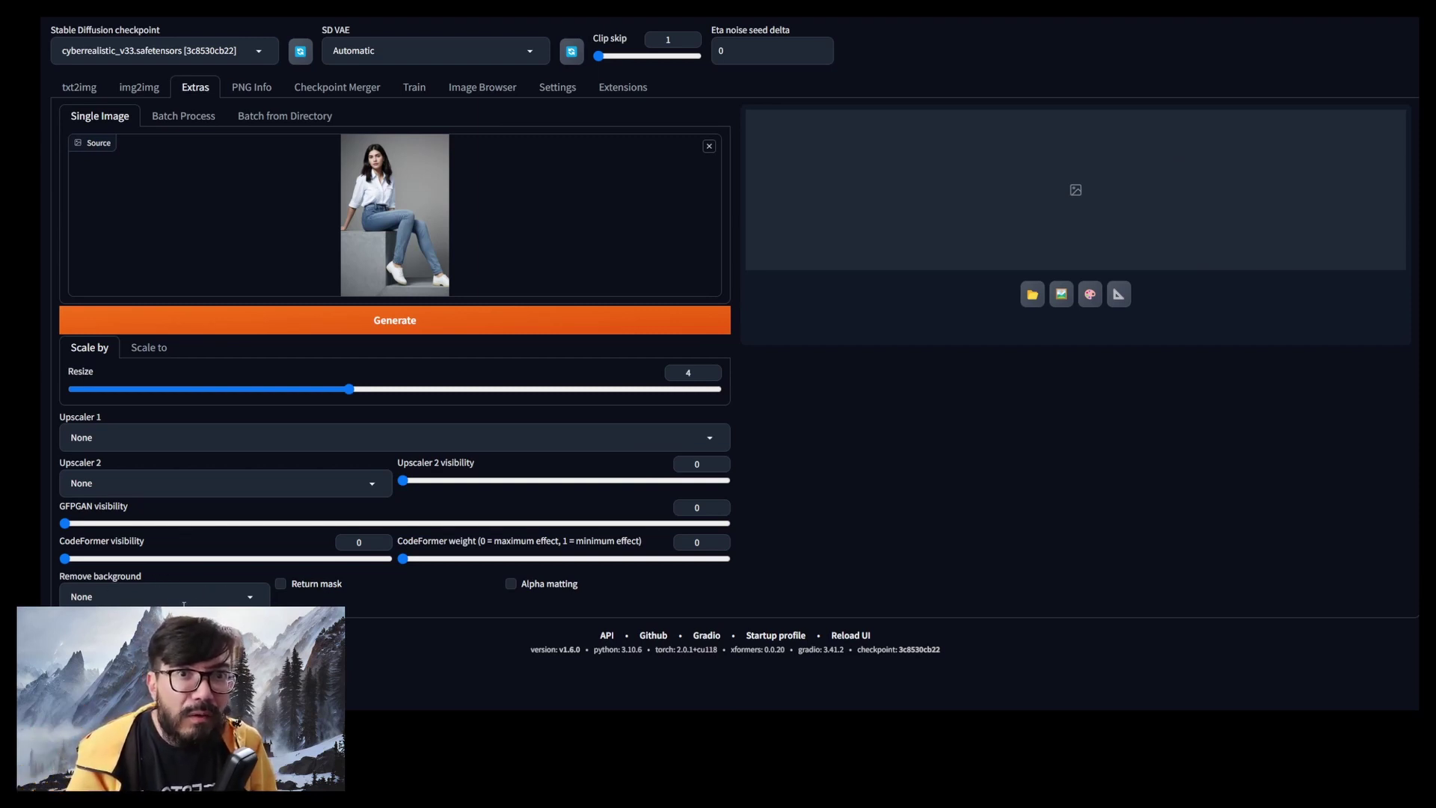
left_click(248, 599)
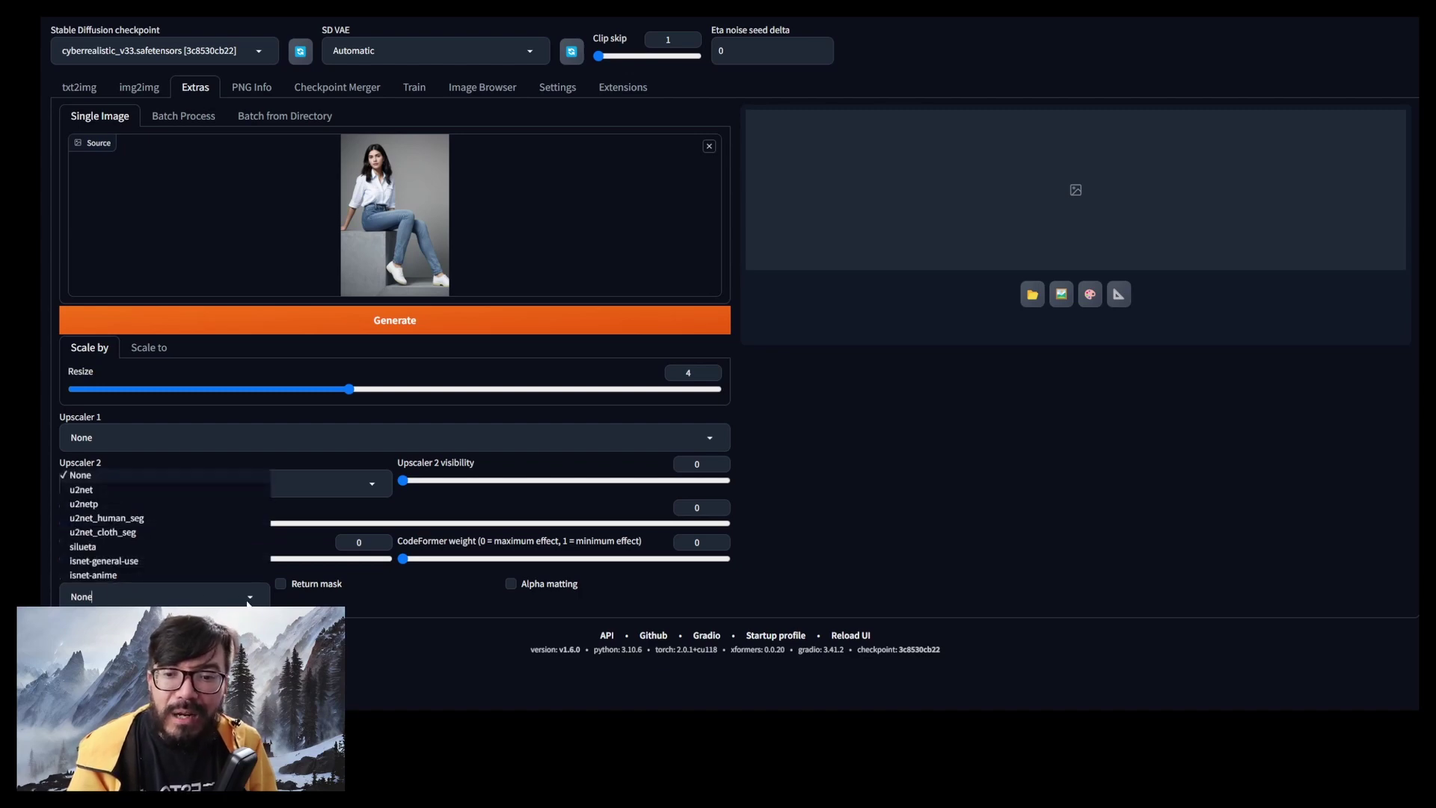
left_click(105, 492)
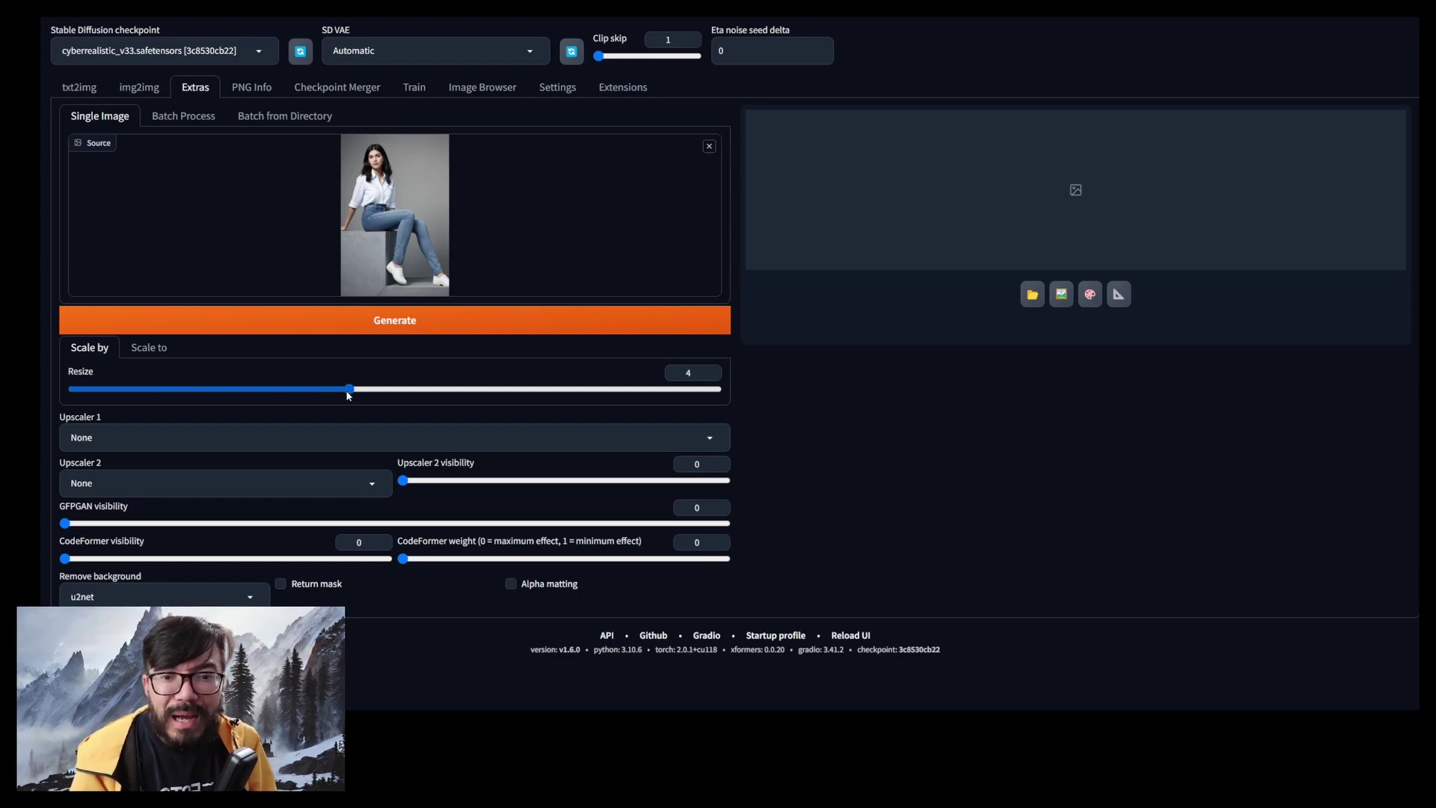
Set the resize factor to 1, generate the image without its background, and view the cutout at full size
left_click(321, 389)
left_click_drag(320, 389, 52, 391)
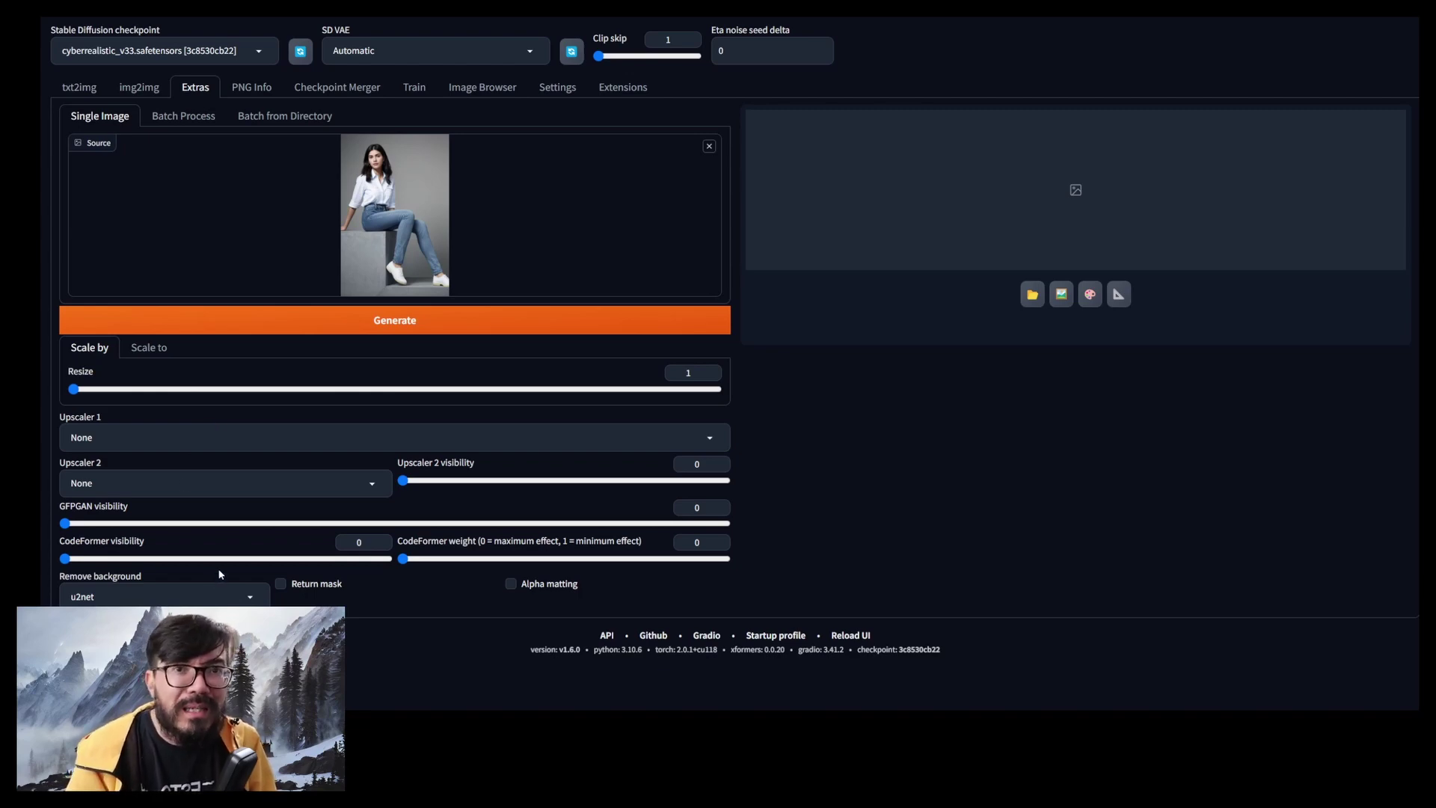
left_click(379, 333)
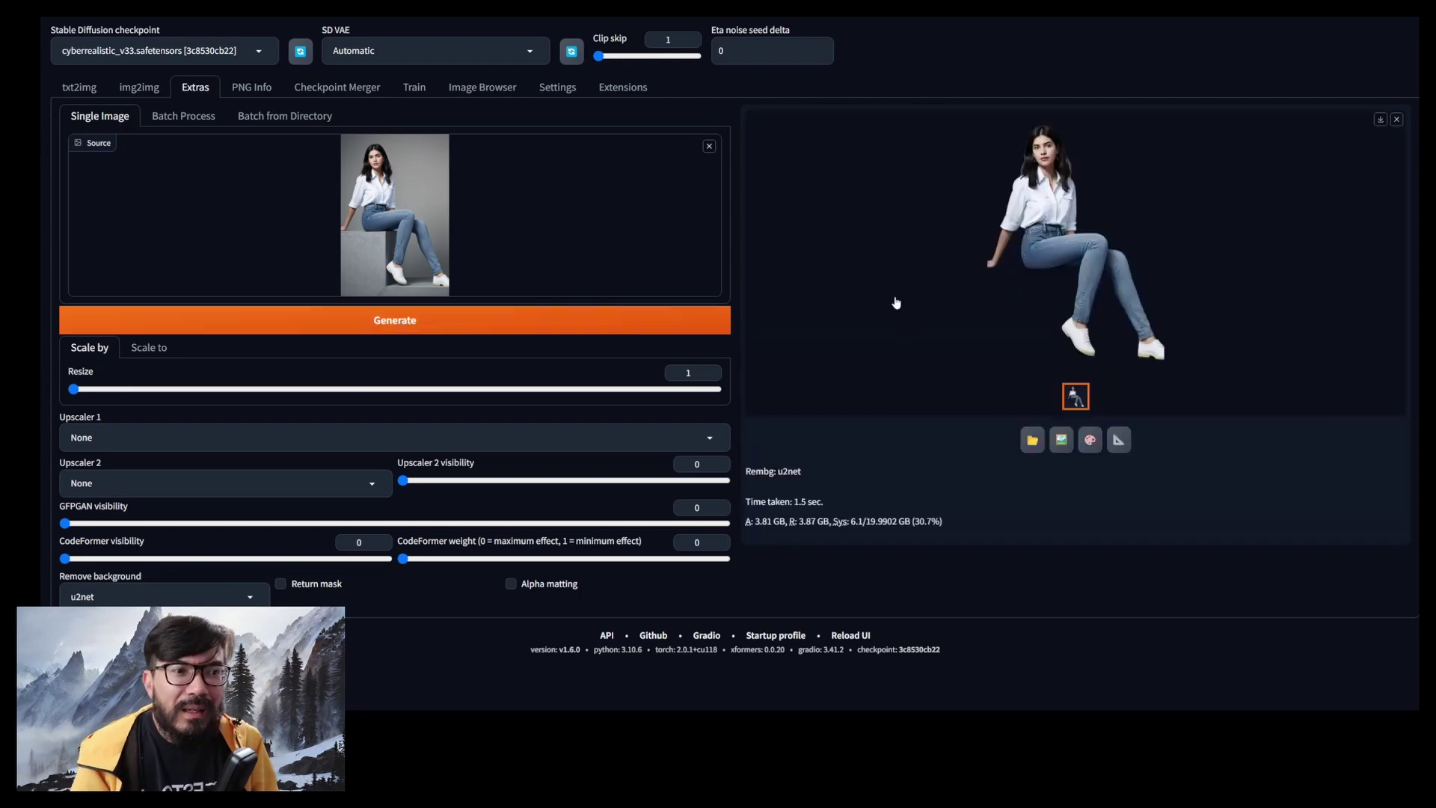
left_click(1047, 259)
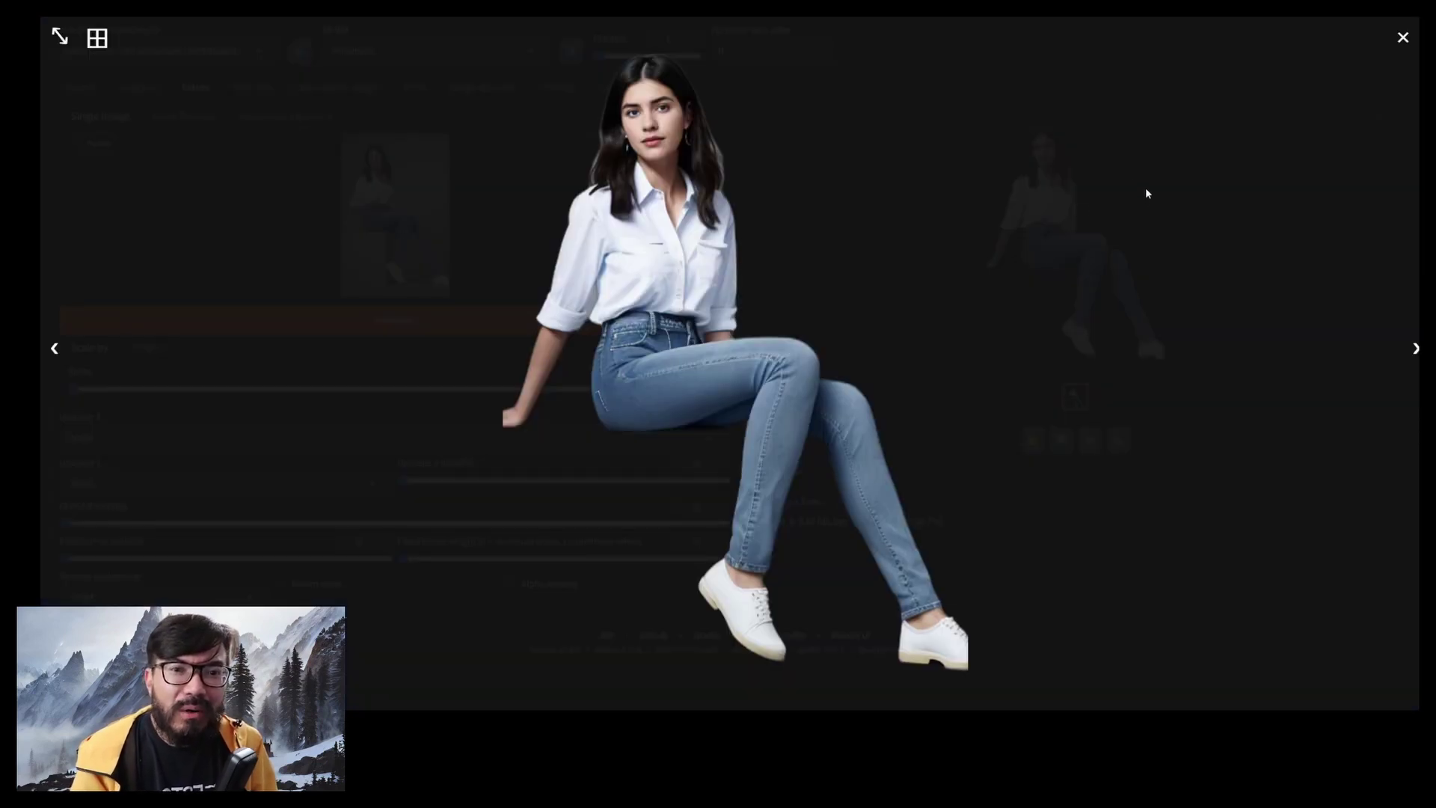